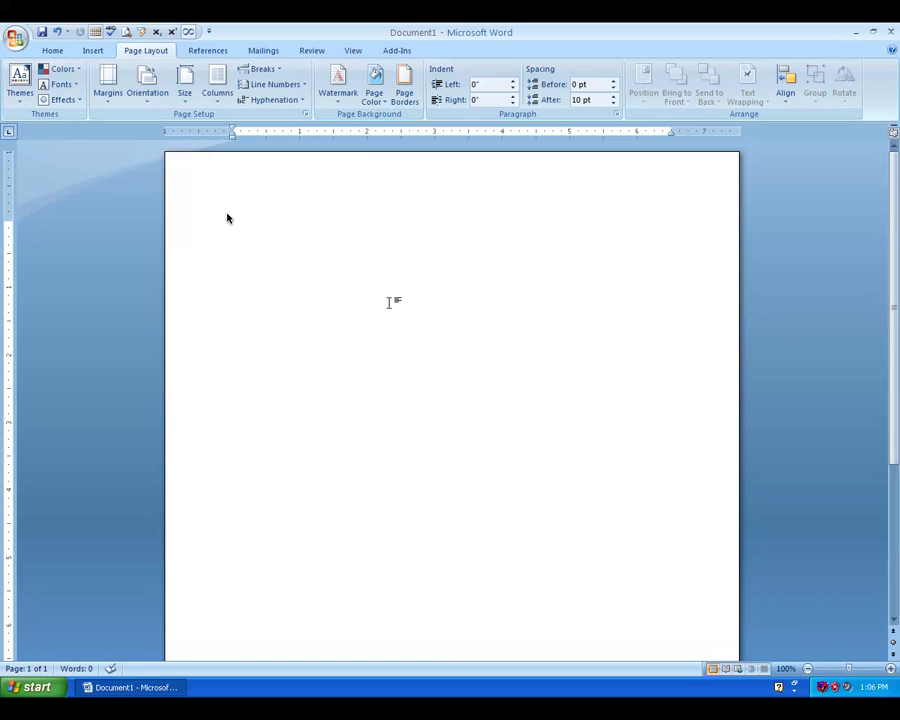
# Write the line "The mass is given by:" and start a new paragraph below it
pyautogui.write('The mass is given by:')
pyautogui.press('Return')
pyautogui.click(93, 50)
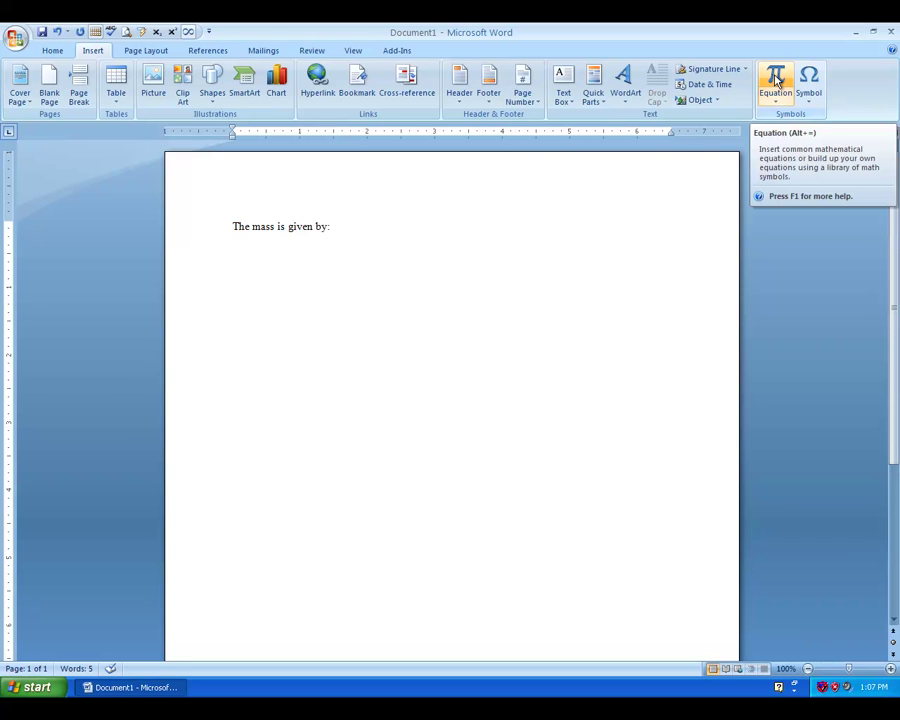
# Add the Insert New Equation command from All Commands to the Quick Access Toolbar for all documents
pyautogui.click(209, 33)
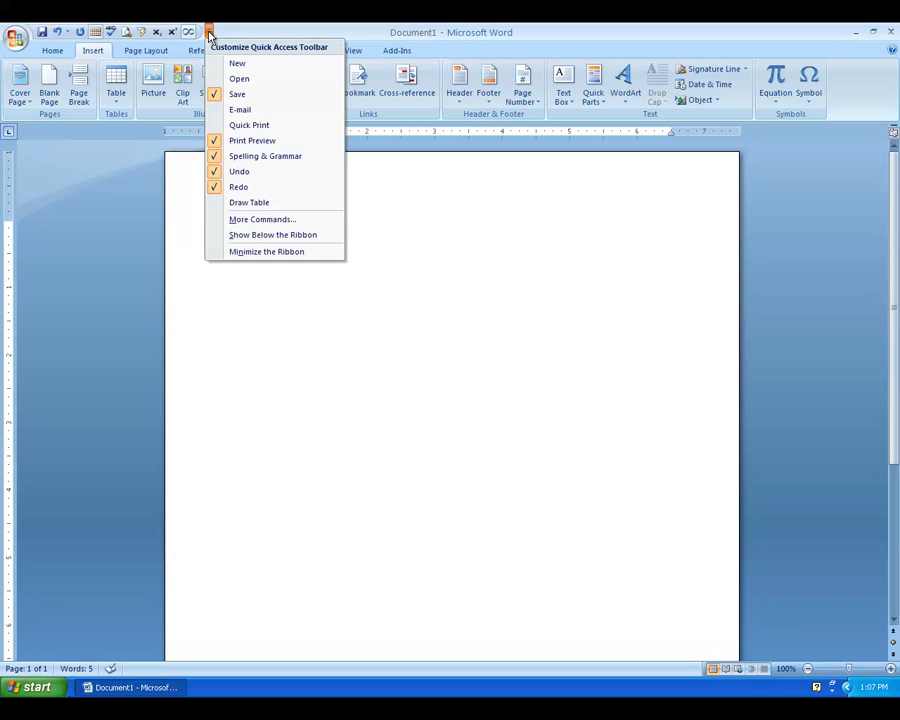
pyautogui.click(230, 219)
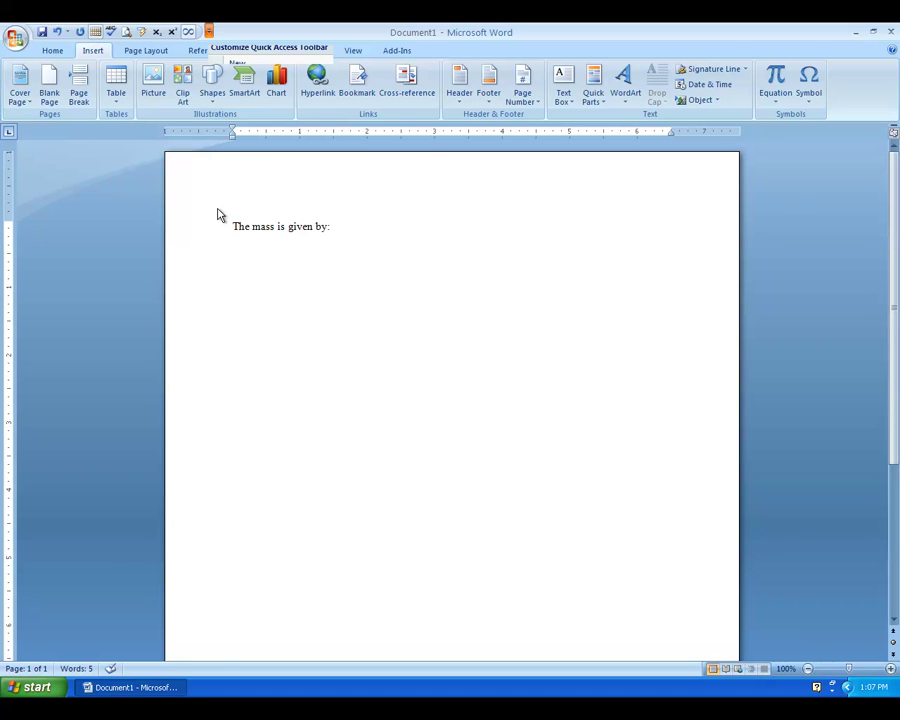
pyautogui.moveTo(339, 205); pyautogui.dragTo(245, 58)
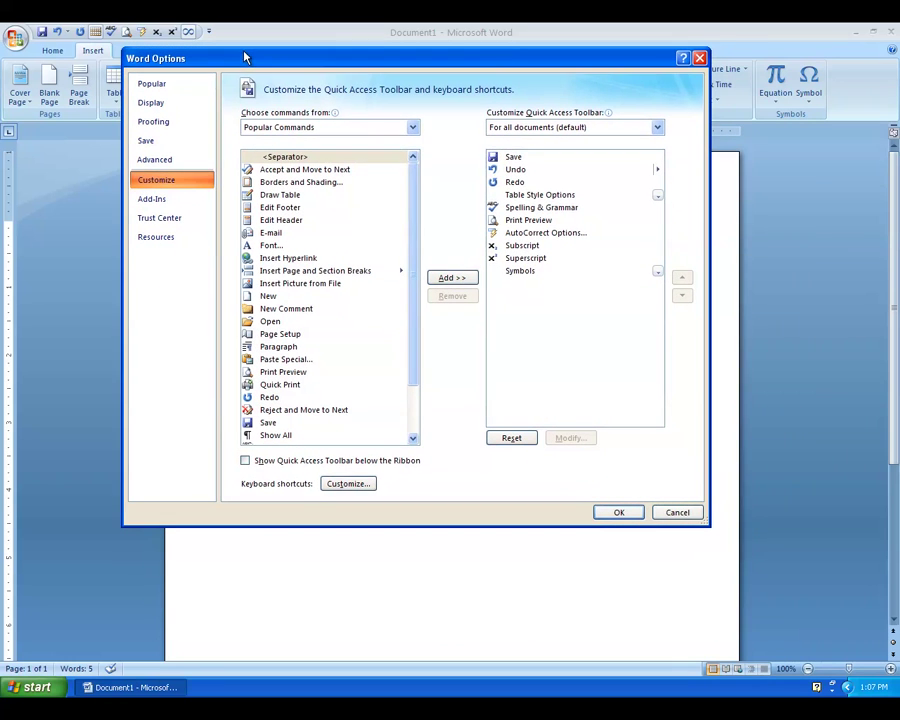
pyautogui.click(413, 128)
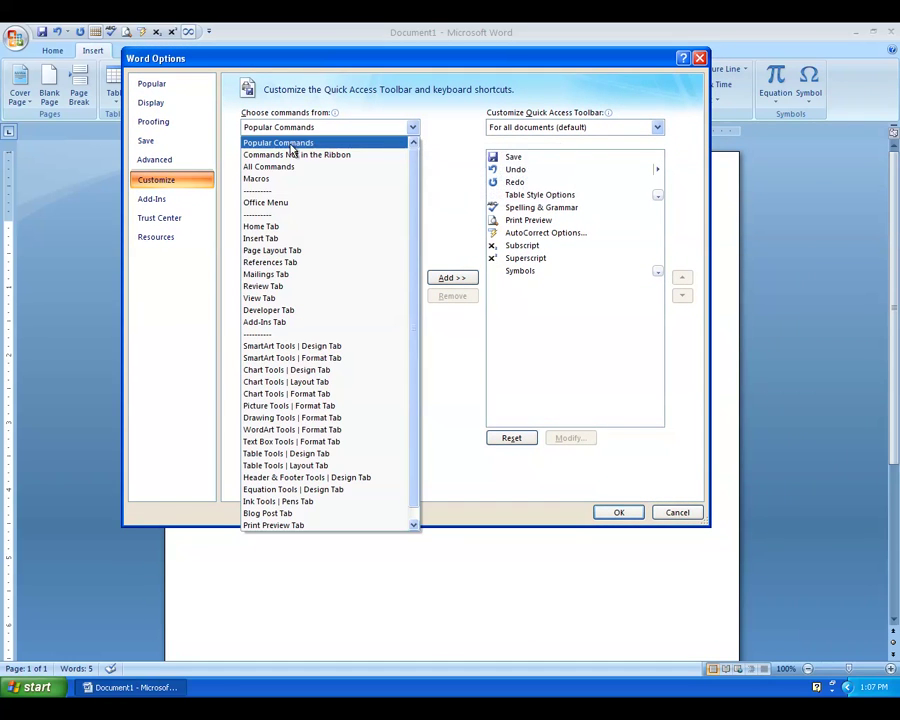
pyautogui.click(260, 167)
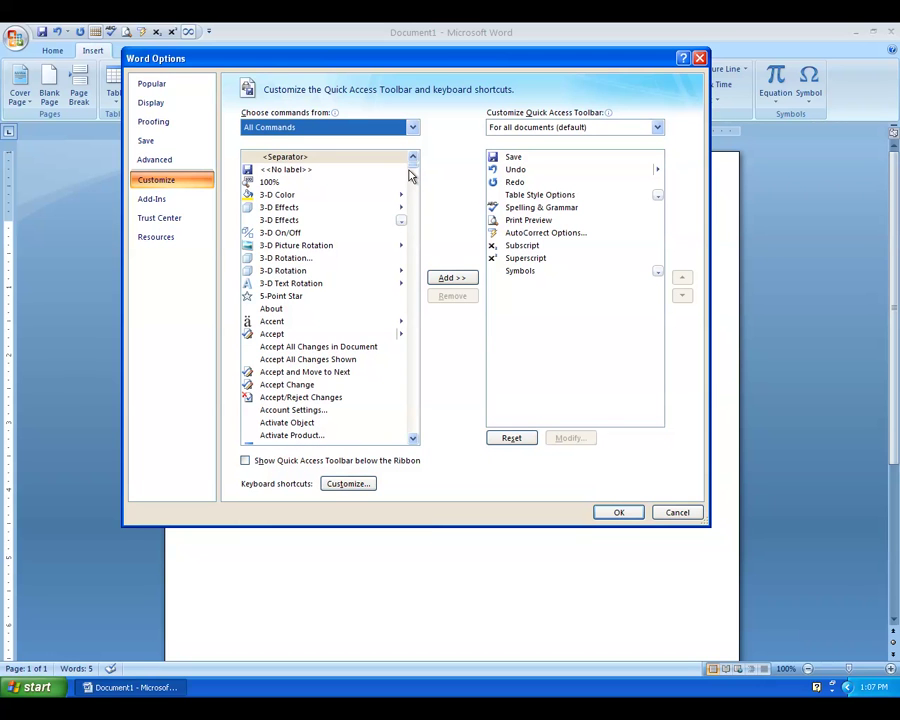
pyautogui.moveTo(410, 174); pyautogui.dragTo(409, 278)
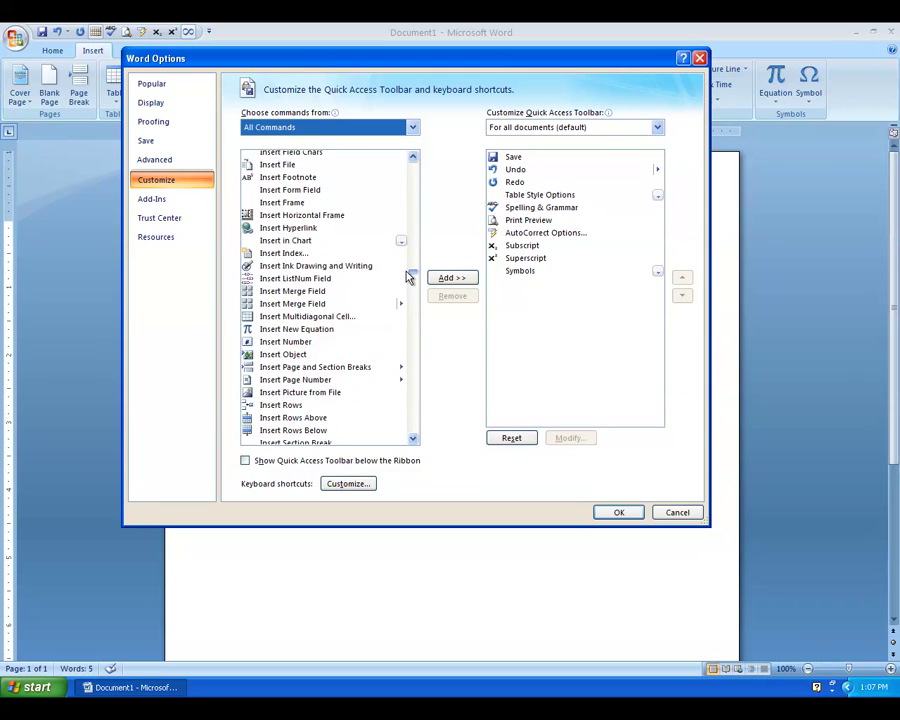
pyautogui.click(257, 331)
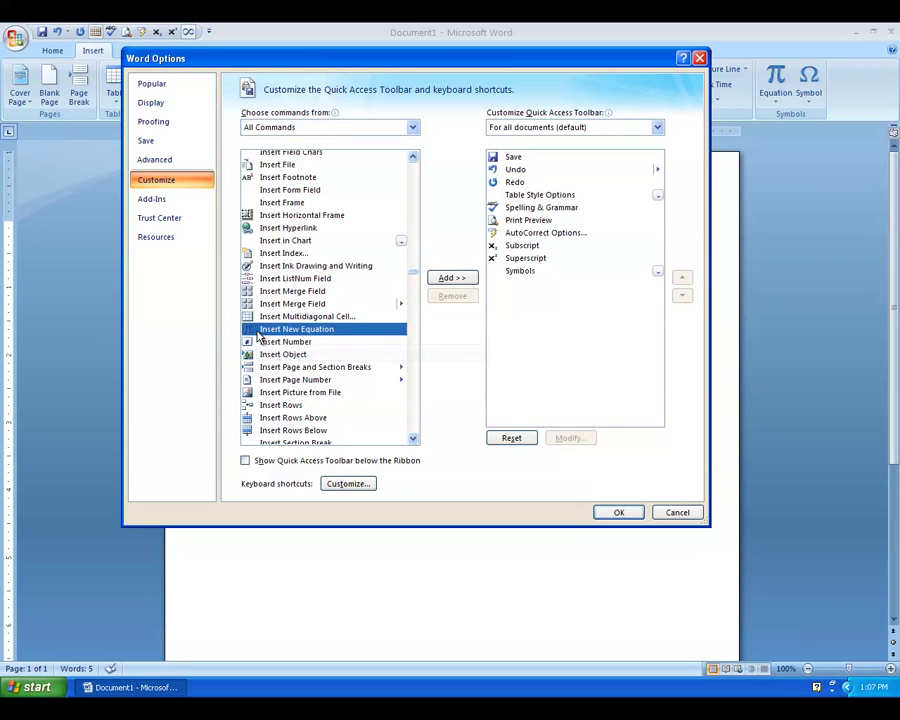
pyautogui.click(453, 279)
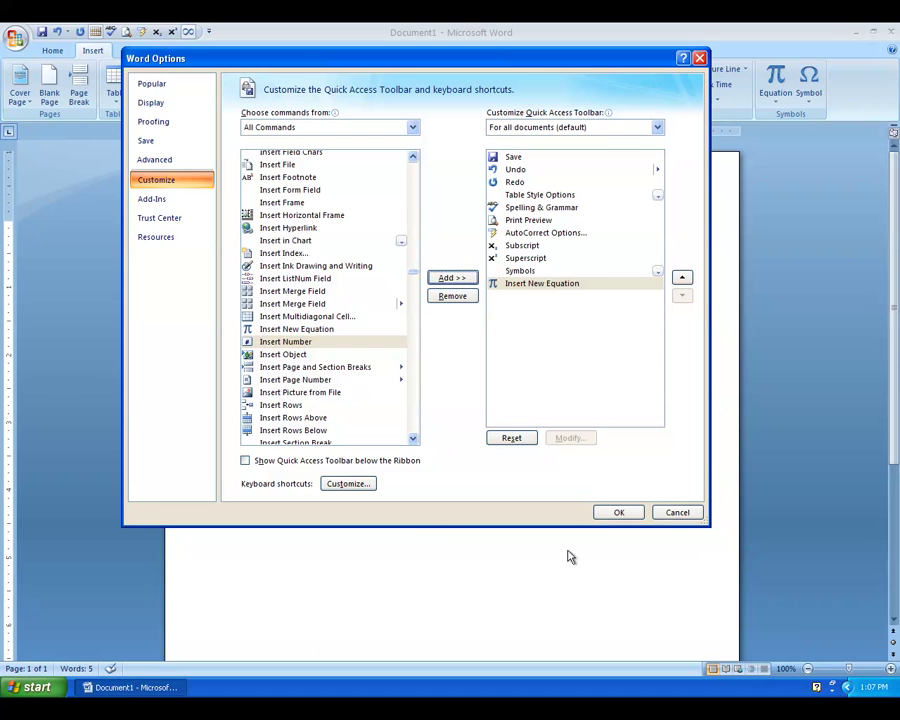
pyautogui.click(615, 513)
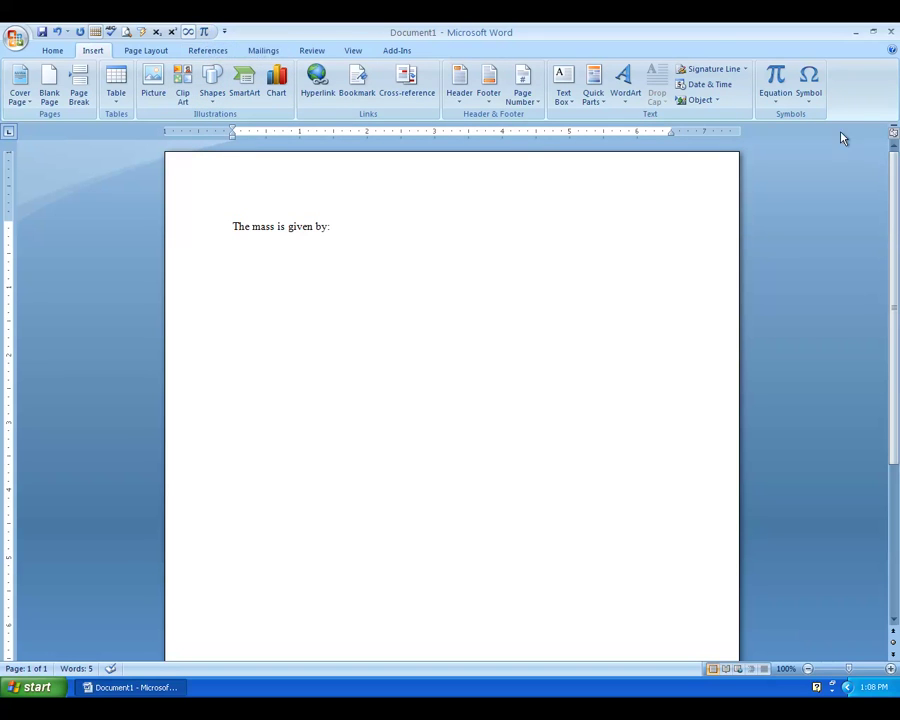
# Insert a new equation below the text line and enter M followed by a subscript term, M with subscript c
pyautogui.click(776, 80)
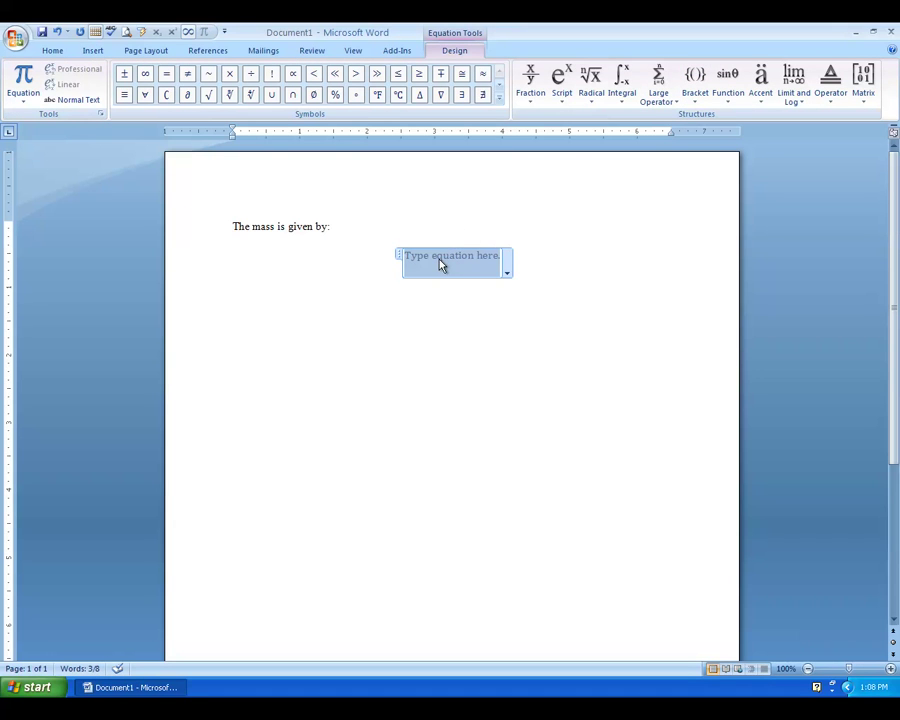
pyautogui.write('M')
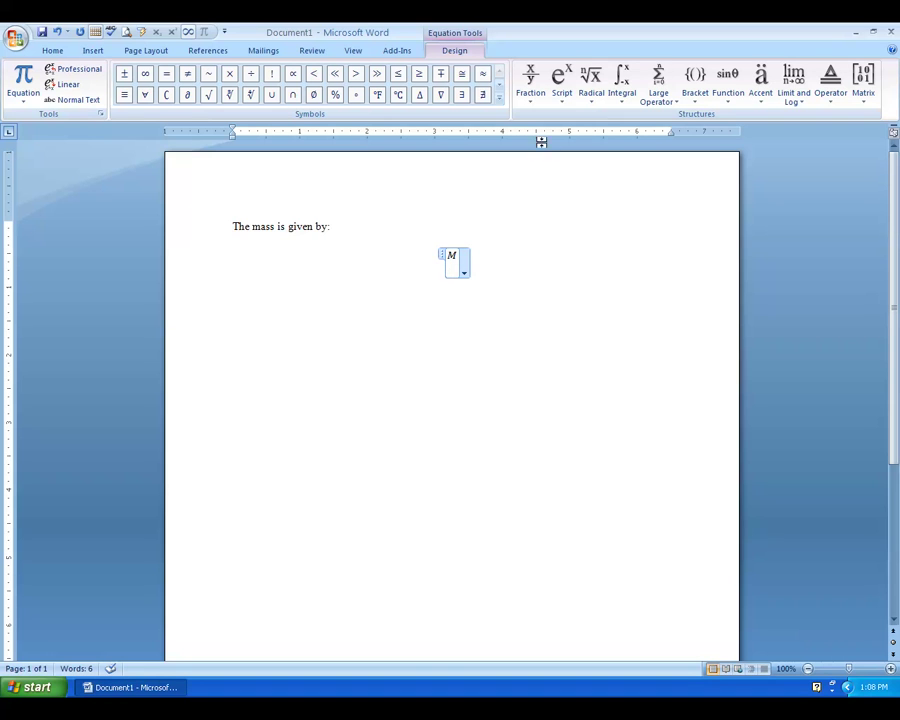
pyautogui.click(560, 92)
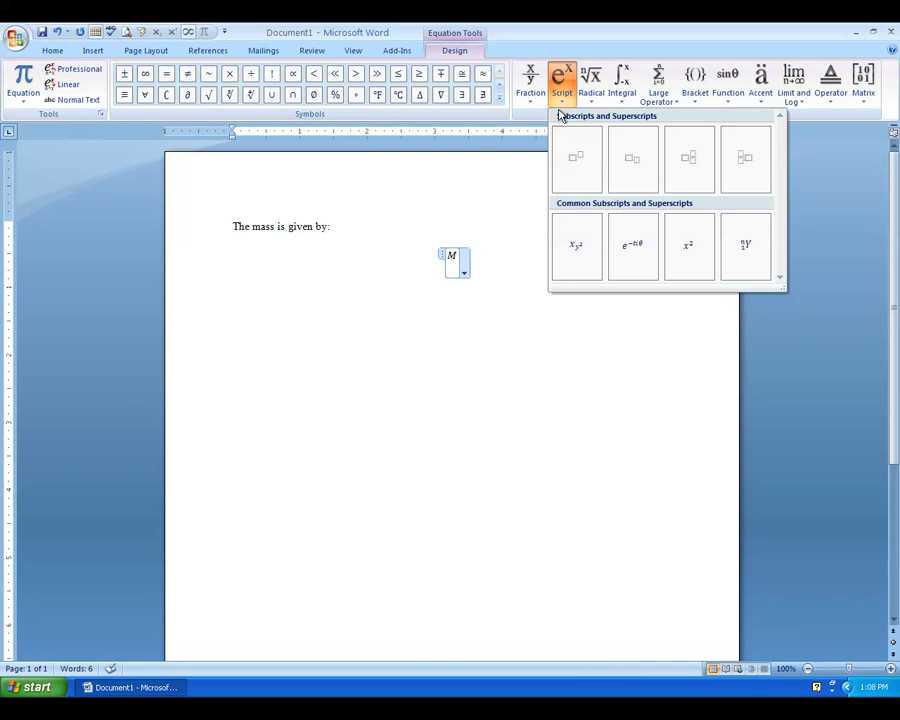
pyautogui.click(620, 160)
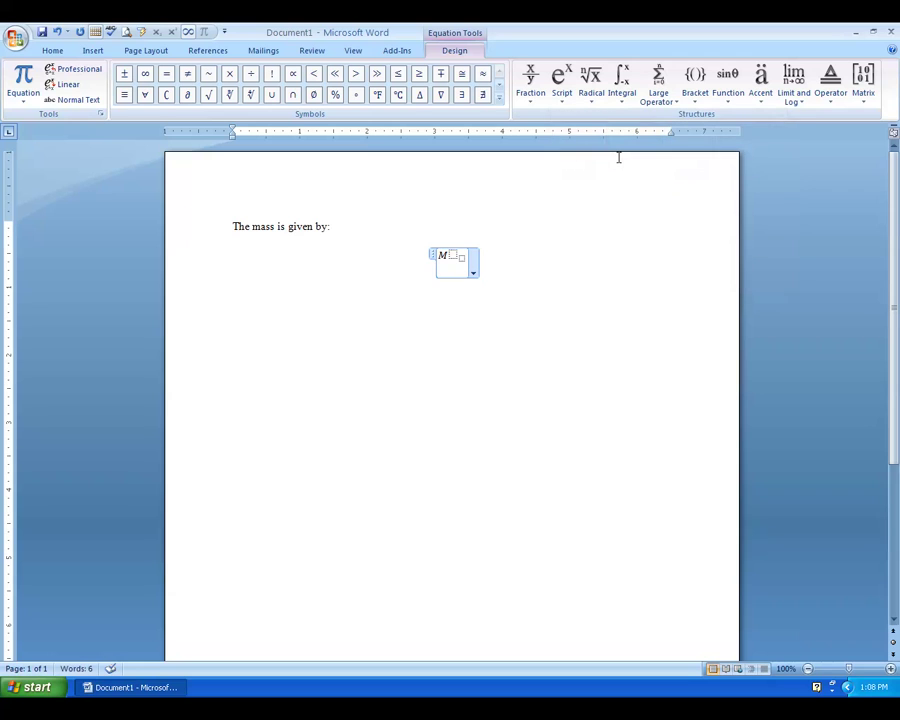
pyautogui.press('Left')
pyautogui.press('Left')
pyautogui.write('M')
pyautogui.press('Right')
pyautogui.write('e')
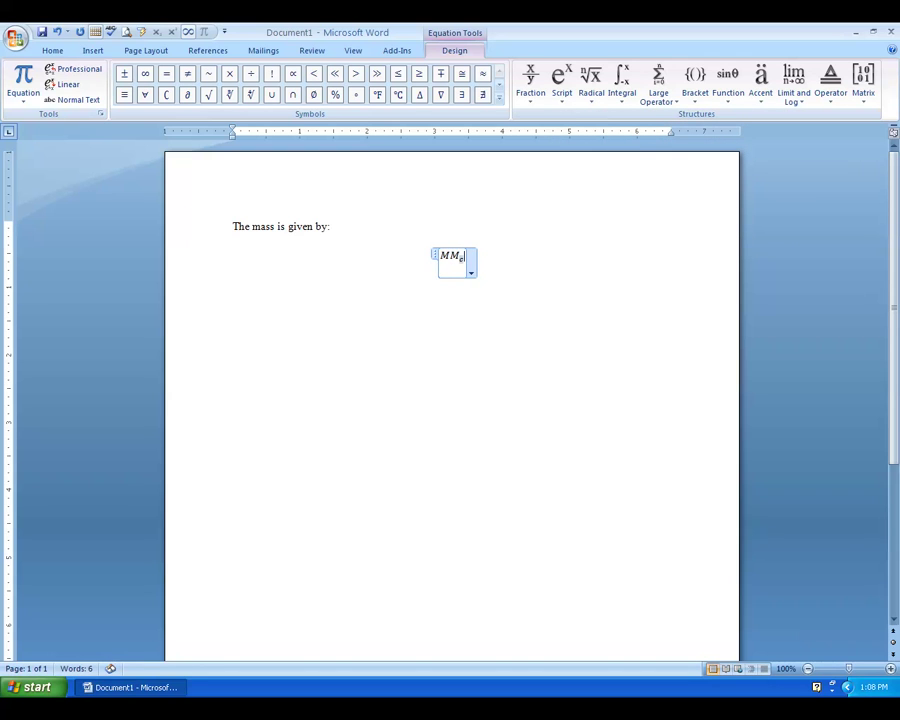
pyautogui.write('a')
pyautogui.press('BackSpace')
# Extend the equation with a plus sign, a reused copy of the subscript term changed to M with subscript h, and an equals sign
pyautogui.moveTo(455, 258); pyautogui.dragTo(440, 258)
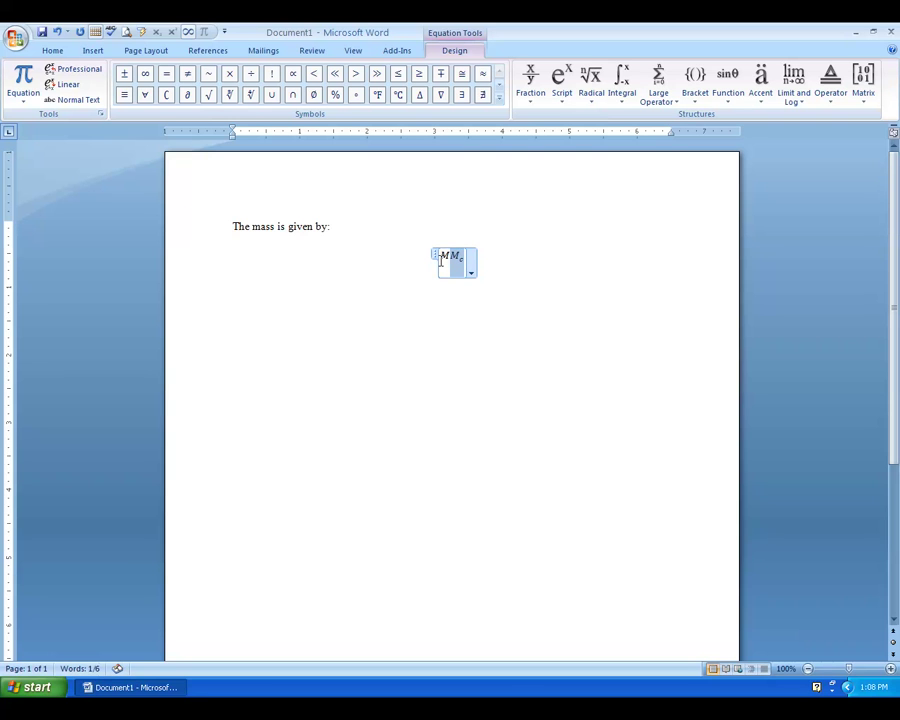
pyautogui.press('super')
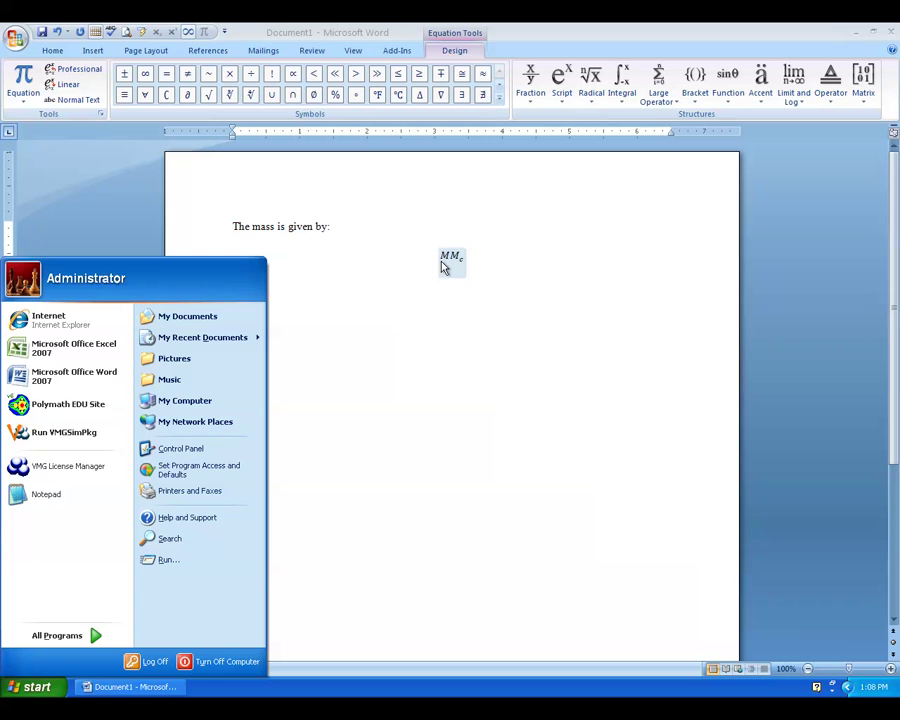
pyautogui.press('Escape')
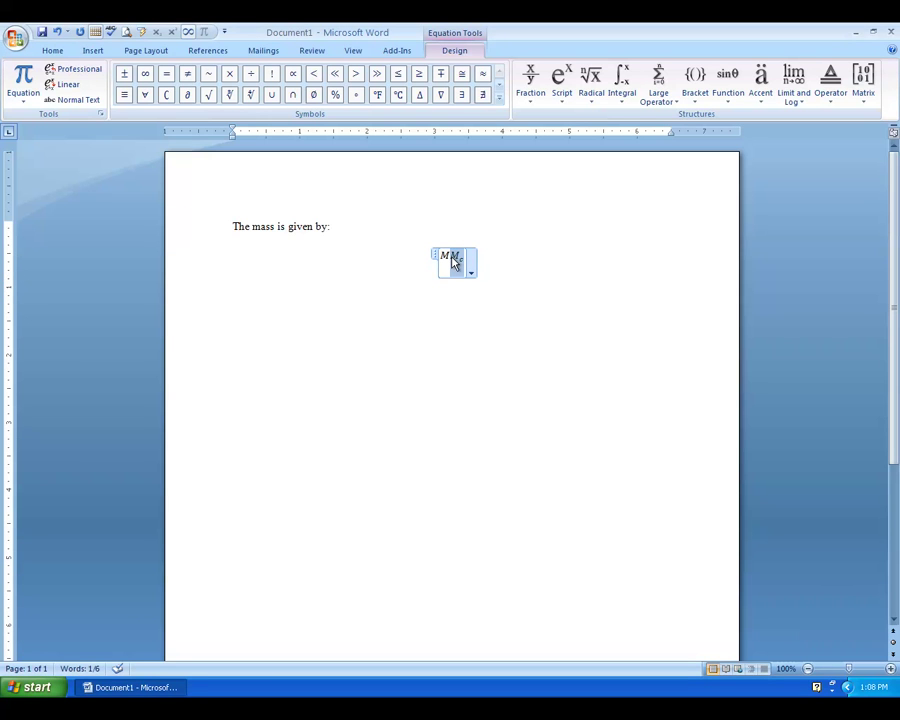
pyautogui.click(452, 259)
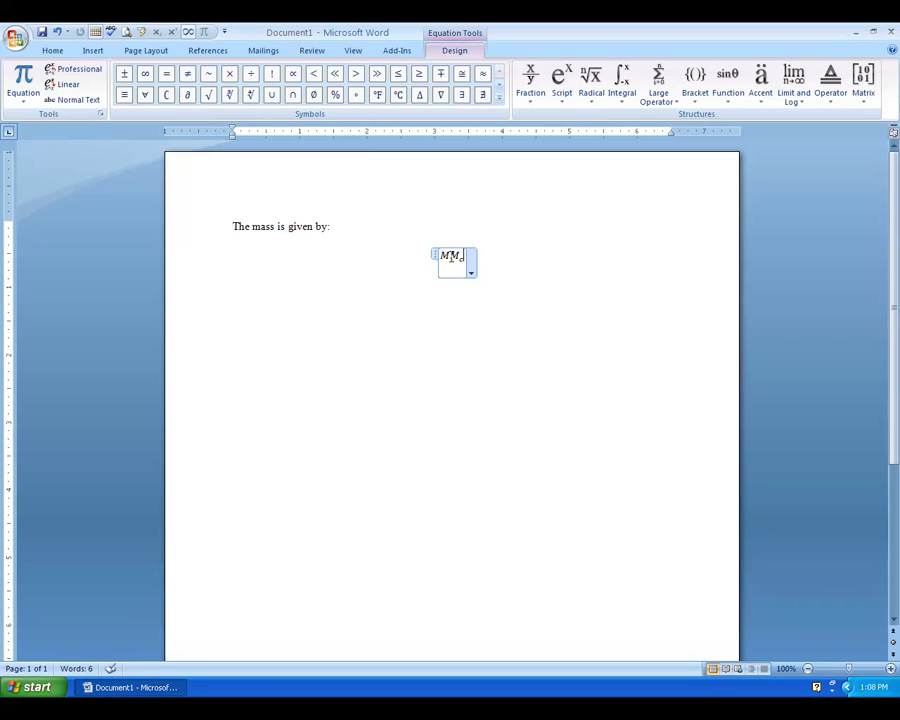
pyautogui.write('+')
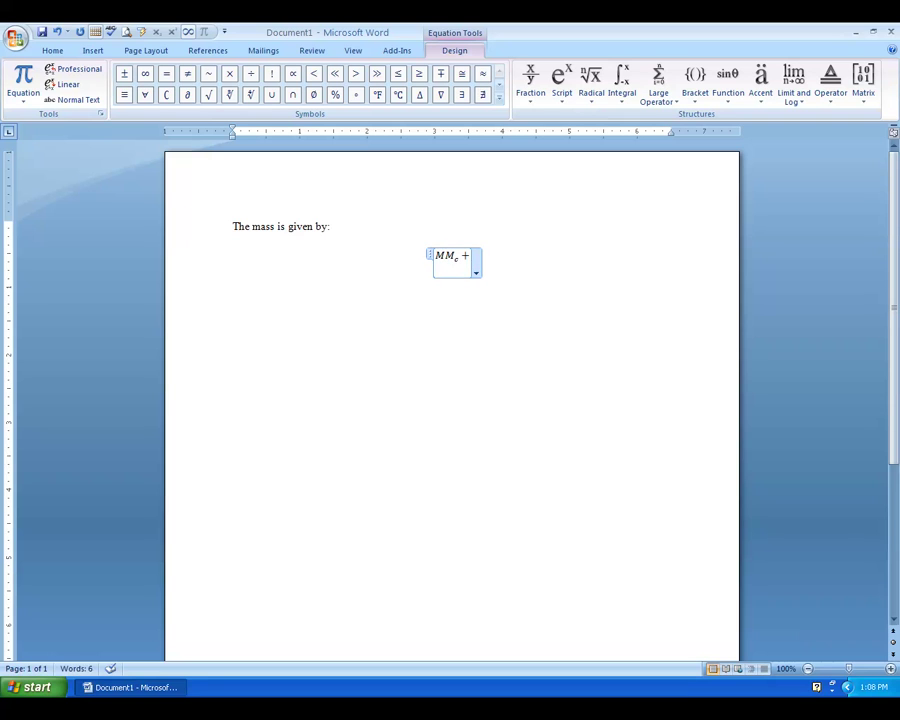
pyautogui.write('Mc')
pyautogui.press('BackSpace')
pyautogui.write('h =')
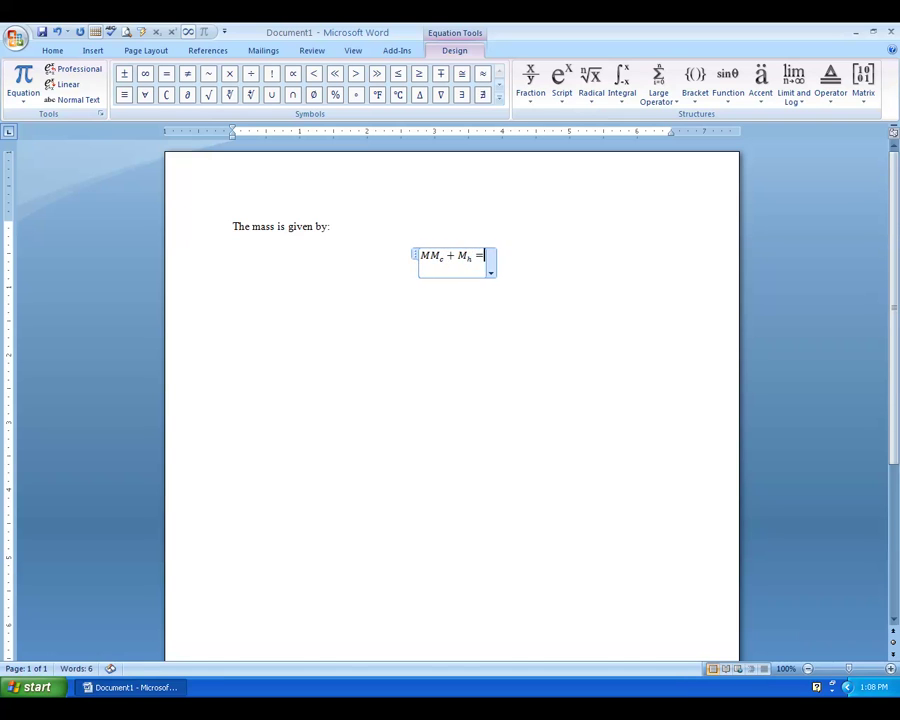
# Add M with subscript mix after the equals sign and delete the extra M at the start of the equation
pyautogui.write('M_c')
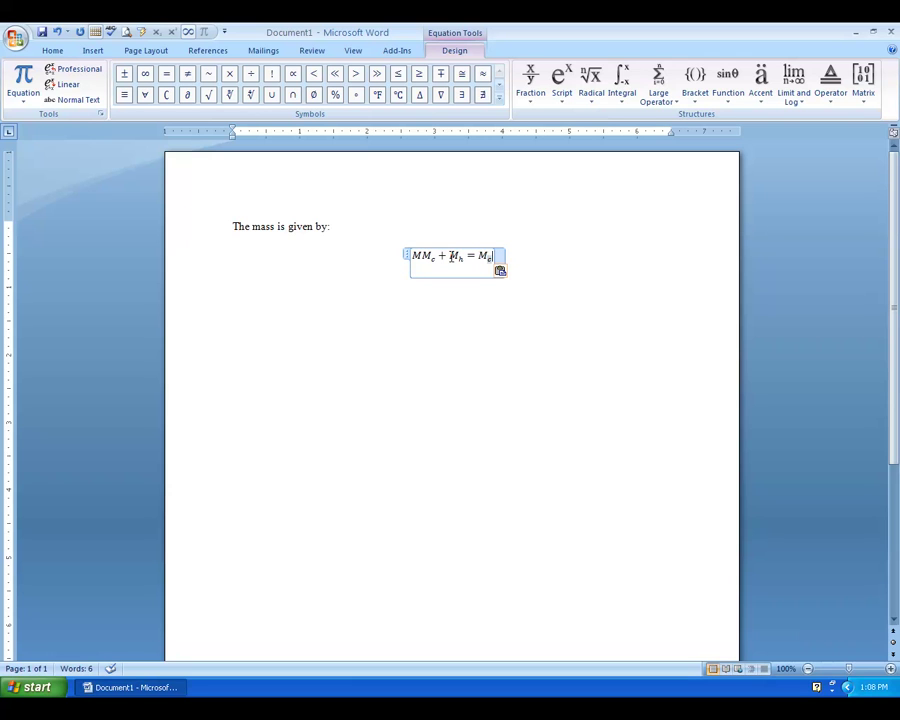
pyautogui.press('BackSpace')
pyautogui.write('mix')
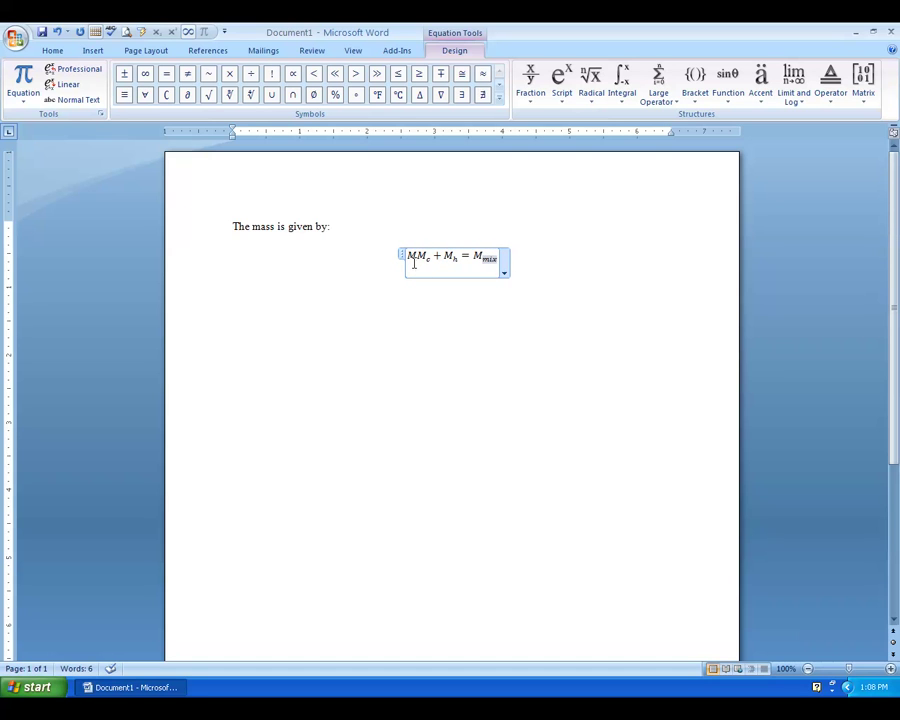
pyautogui.press('BackSpace')
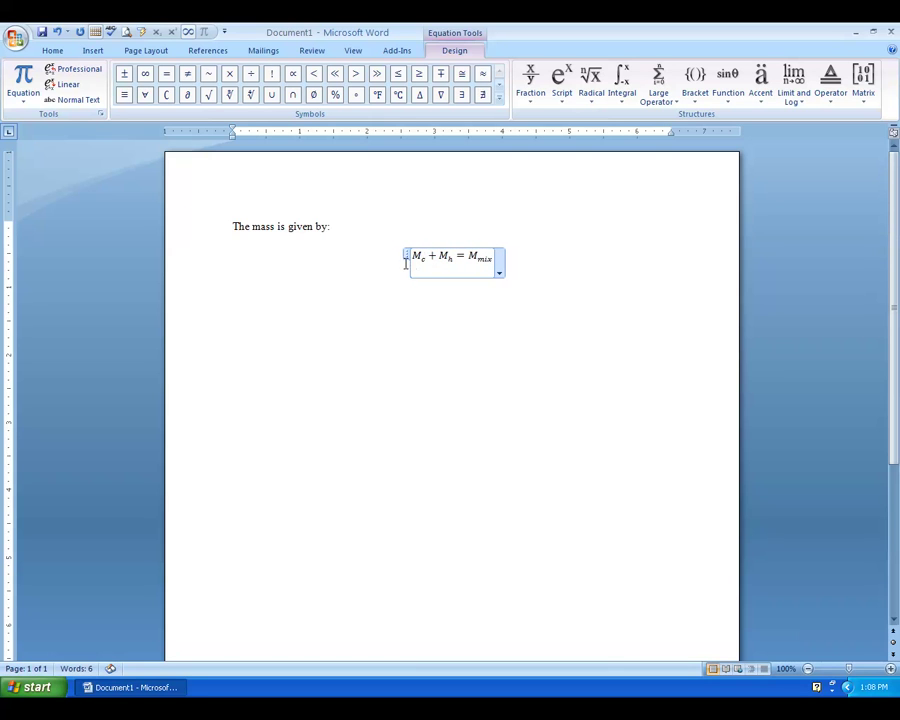
pyautogui.click(526, 263)
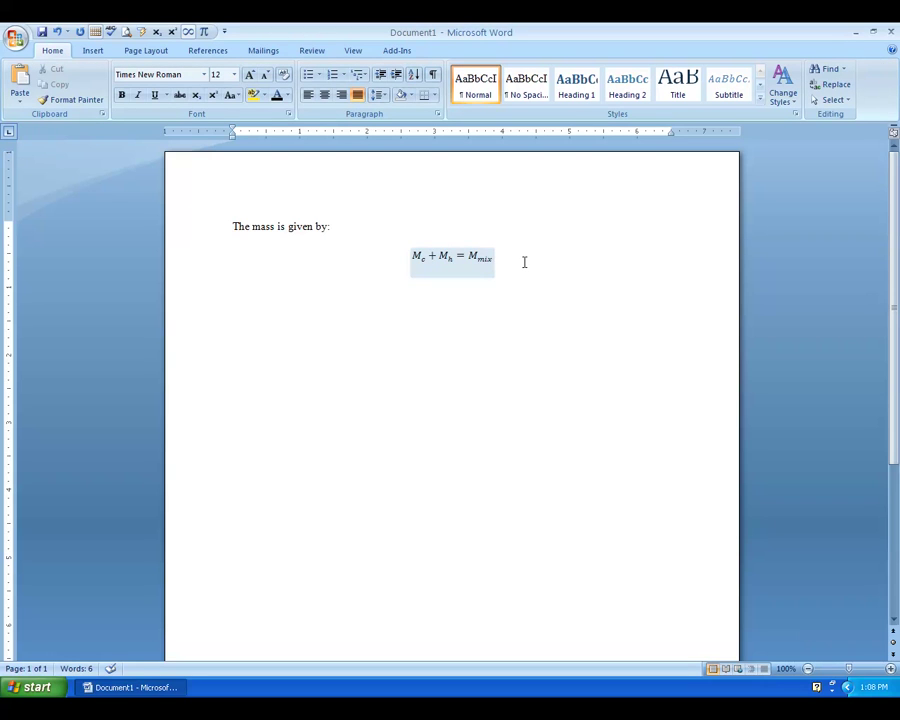
pyautogui.click(423, 237)
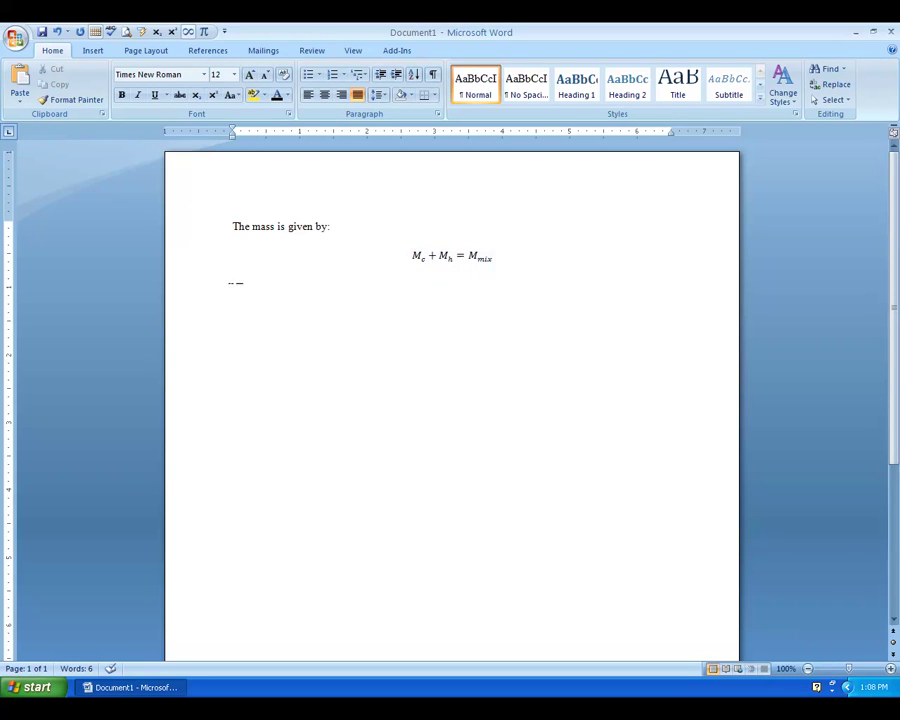
pyautogui.click(530, 266)
# Reopen the equation for editing and examine the available fraction and operator structures and the math symbol categories
pyautogui.click(458, 261)
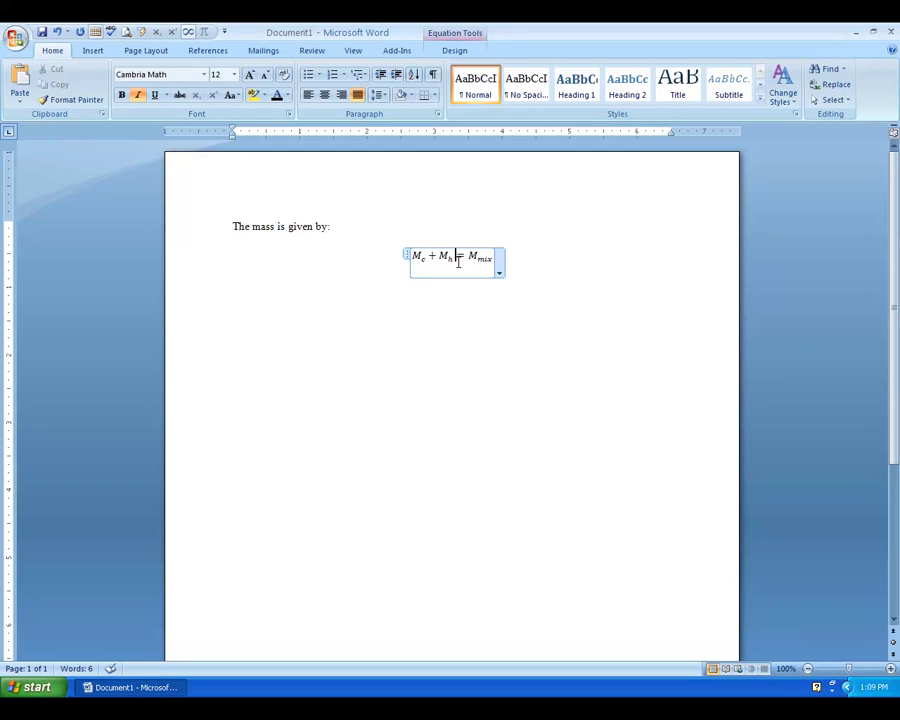
pyautogui.click(454, 50)
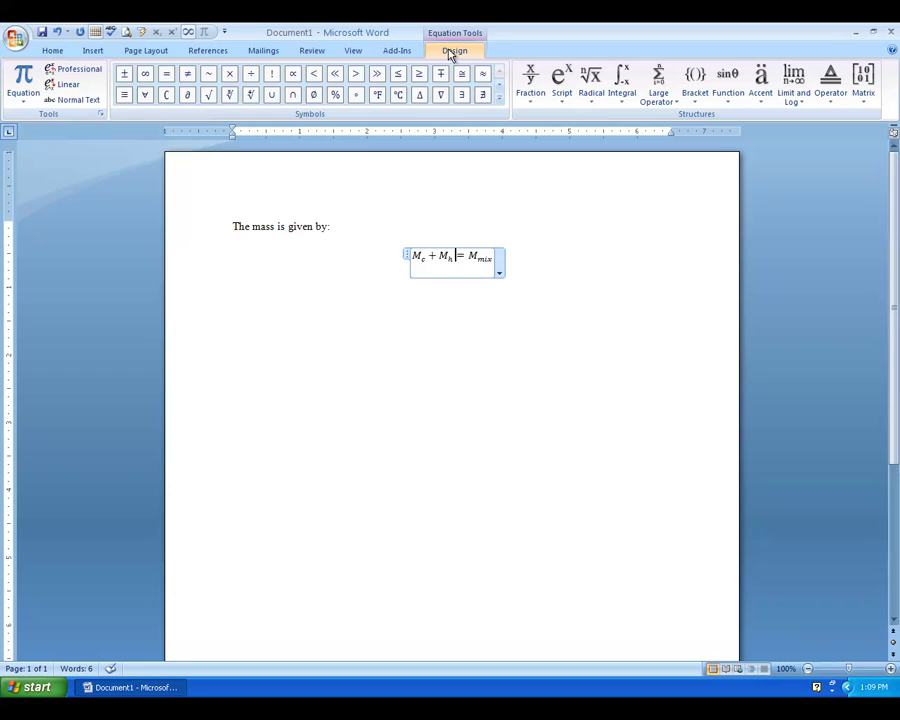
pyautogui.click(533, 93)
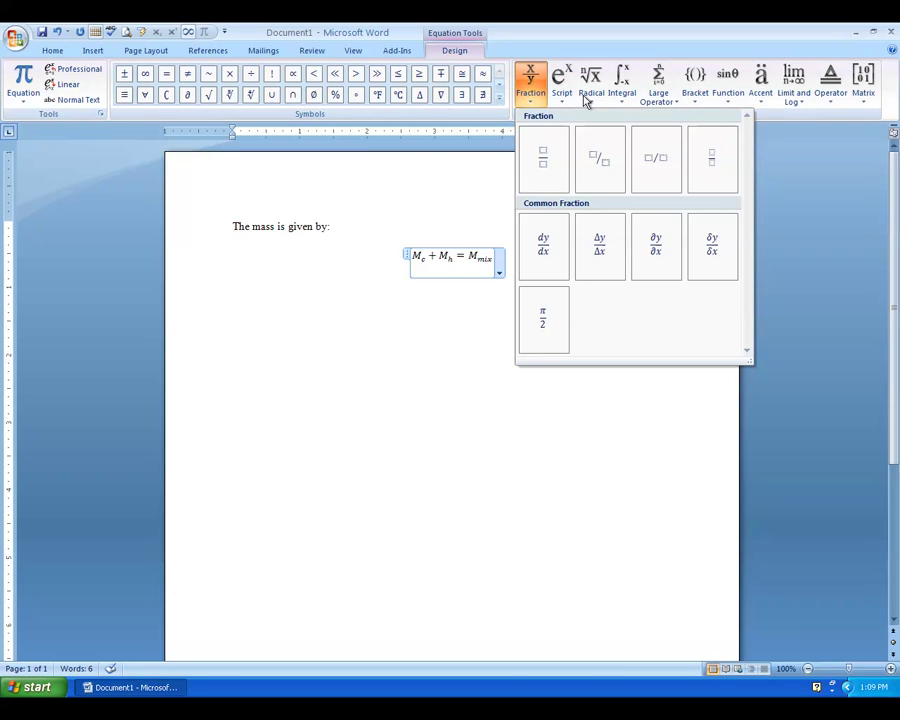
pyautogui.moveTo(595, 103)
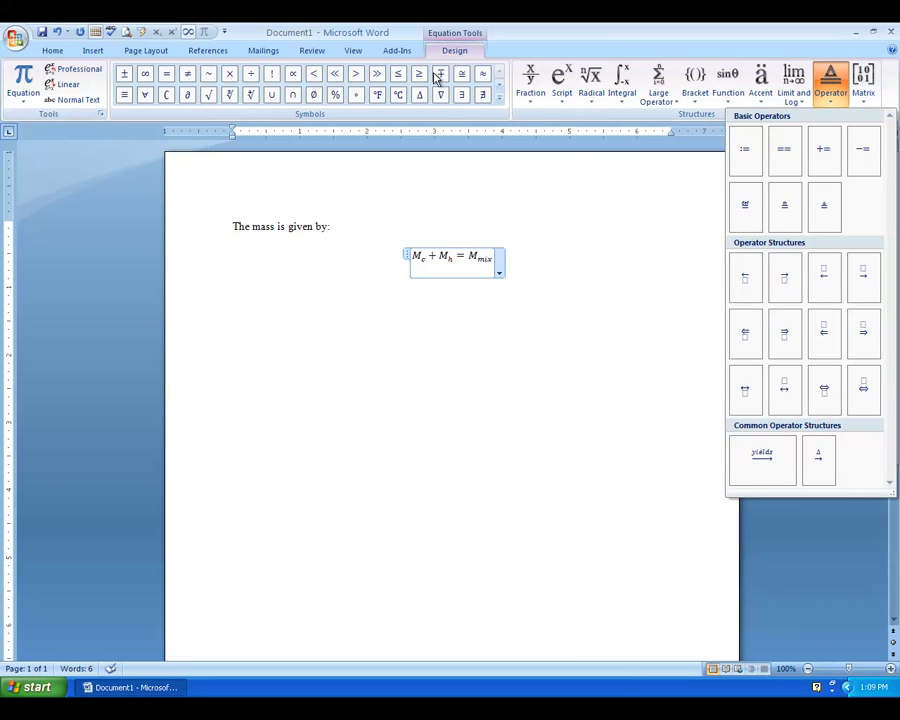
pyautogui.click(500, 97)
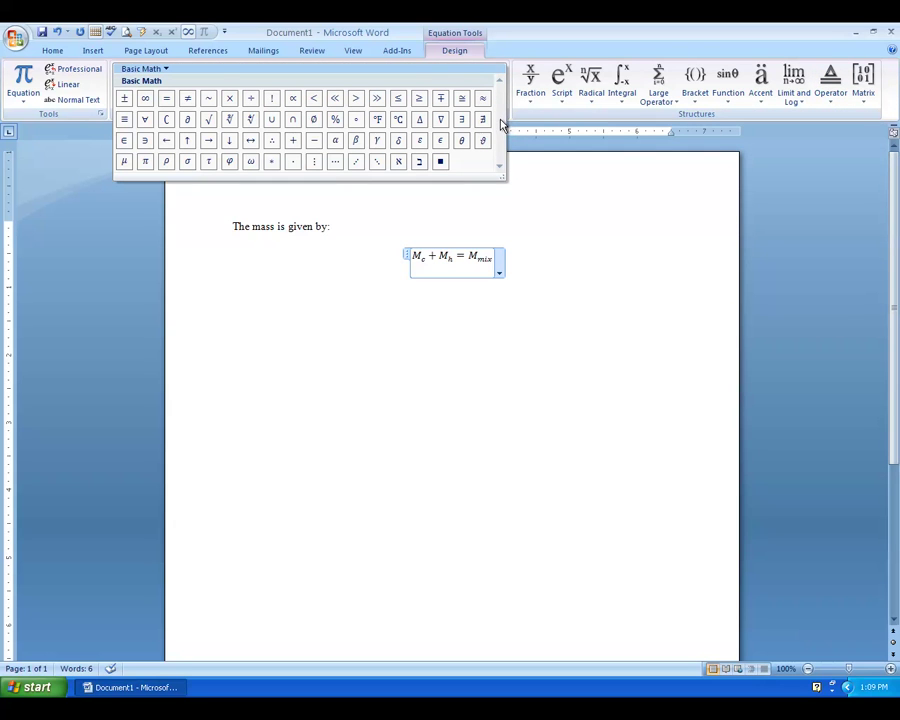
pyautogui.click(165, 70)
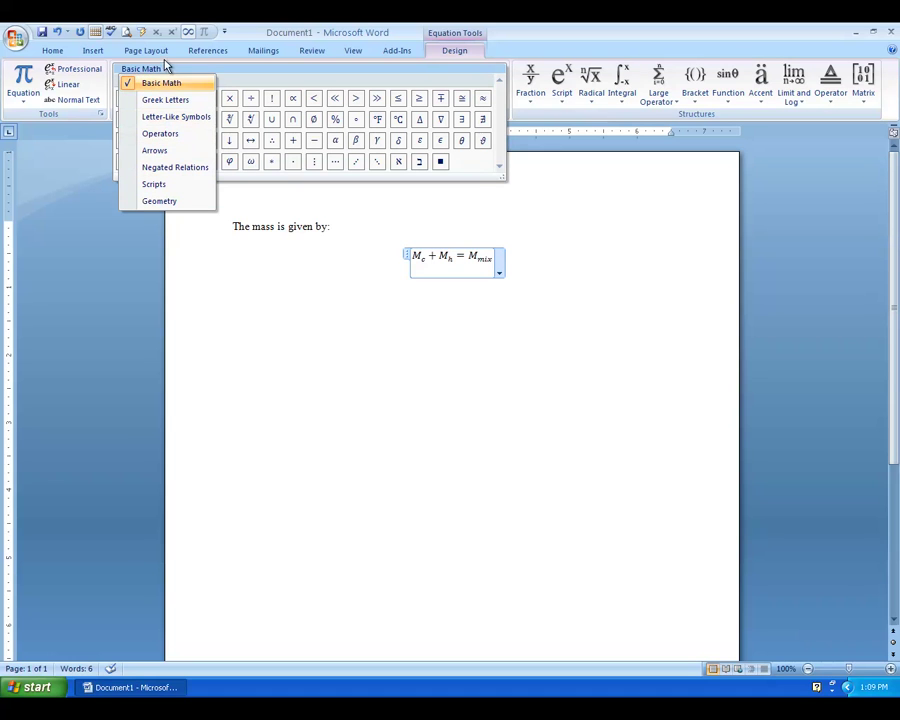
pyautogui.click(172, 83)
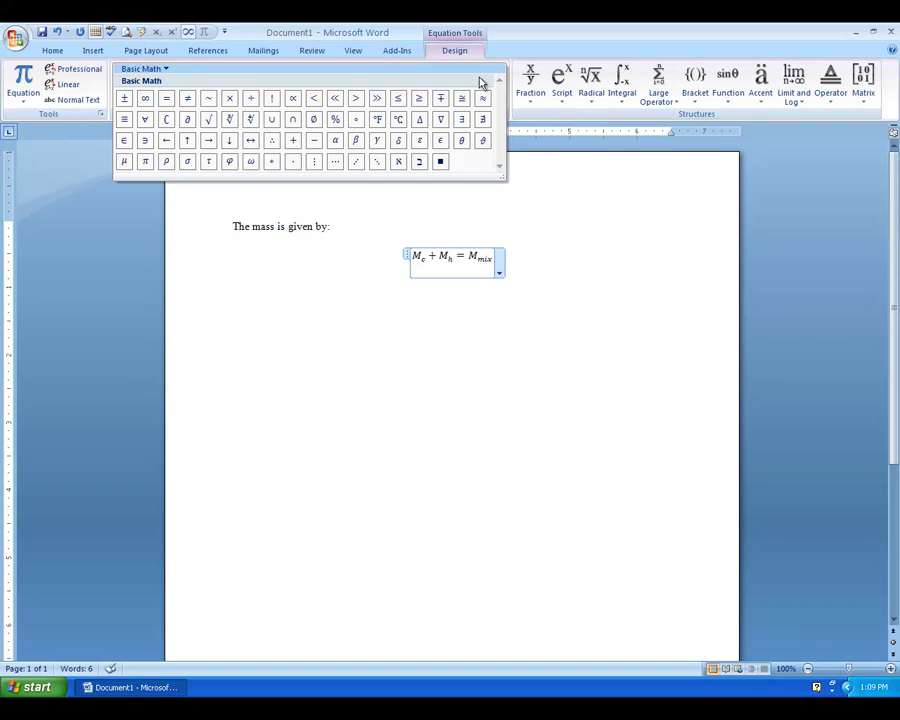
pyautogui.click(522, 225)
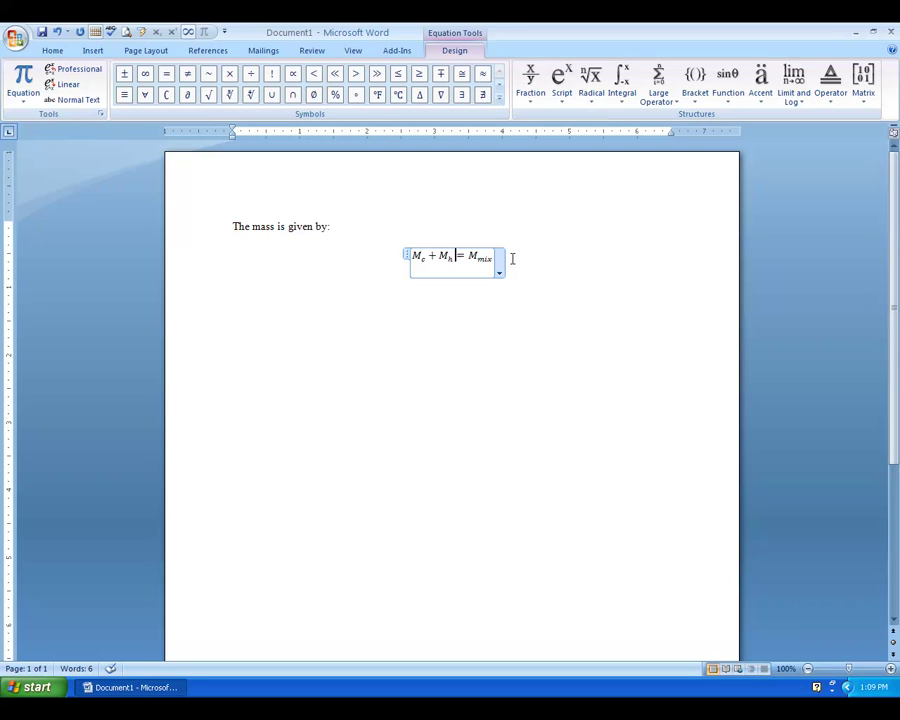
pyautogui.click(512, 259)
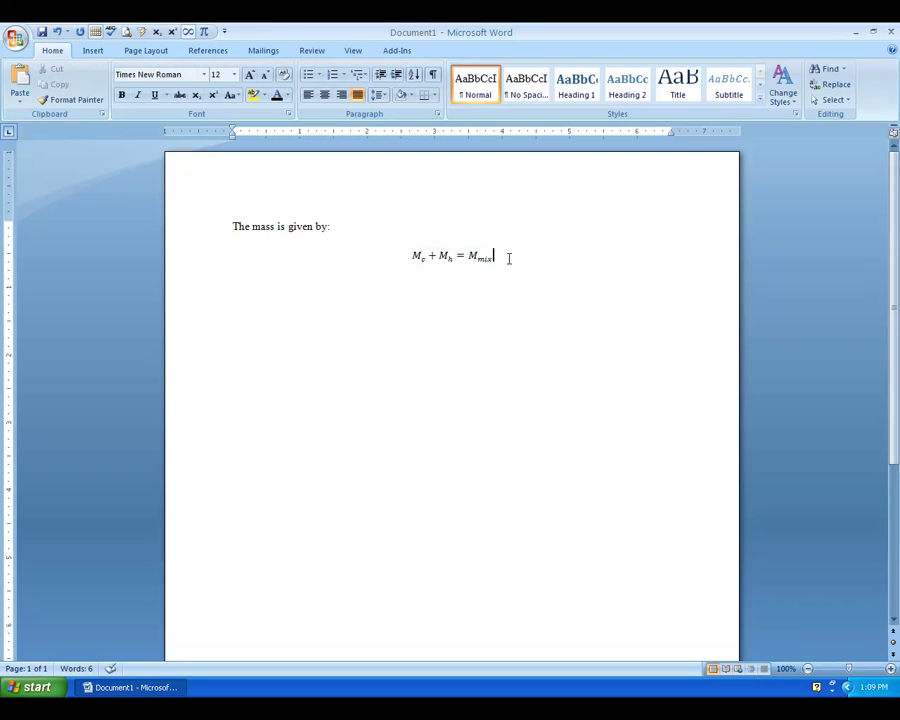
# Add the equation number (2) as plain text directly after the equation, outside its frame
pyautogui.click(376, 259)
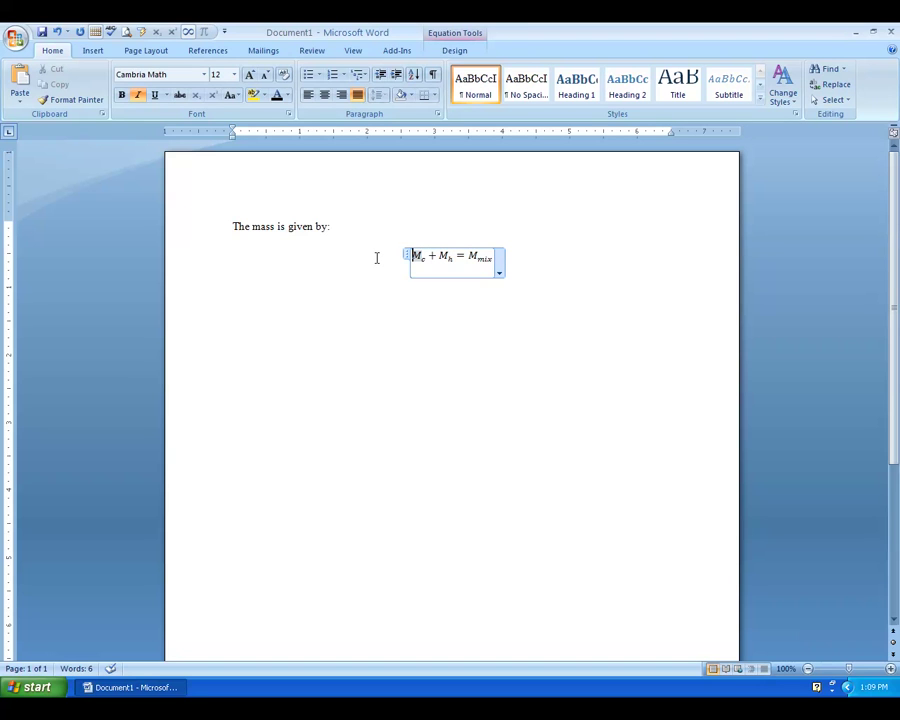
pyautogui.press('Left')
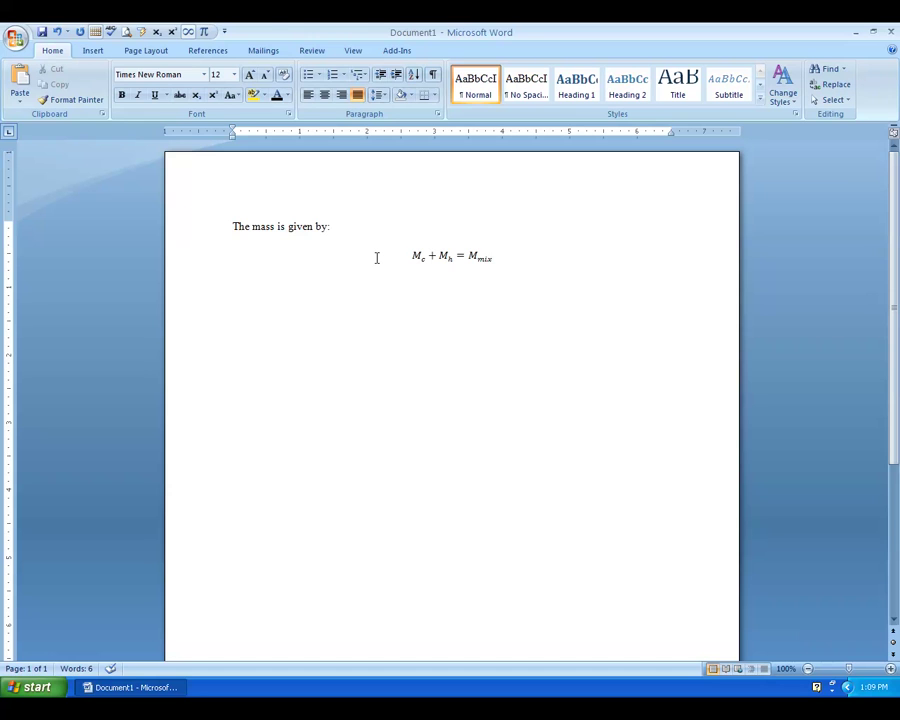
pyautogui.press('Right')
pyautogui.press('Right')
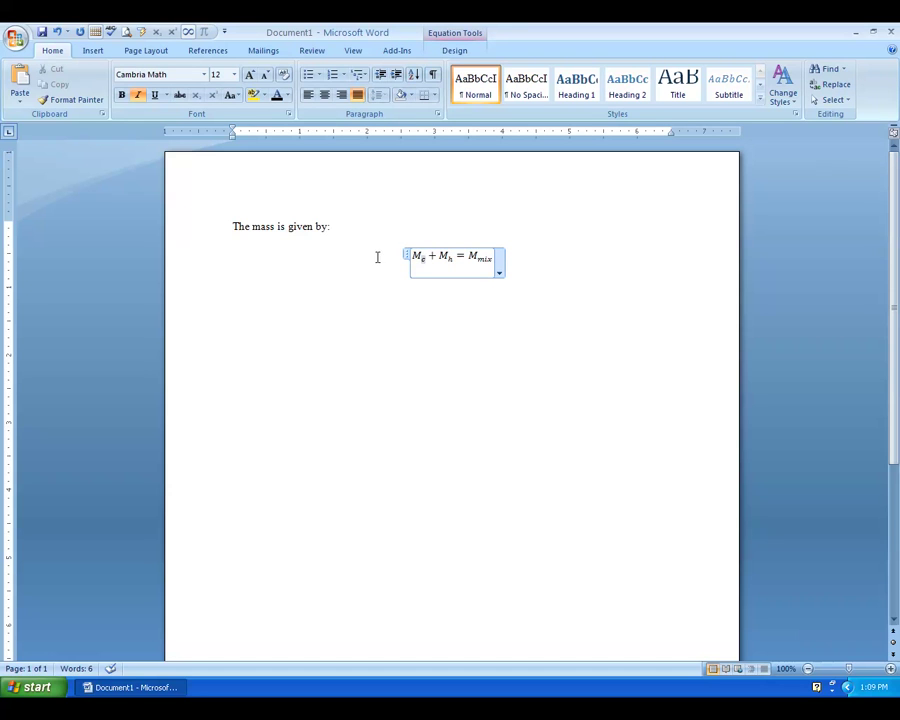
pyautogui.click(558, 281)
pyautogui.write('(')
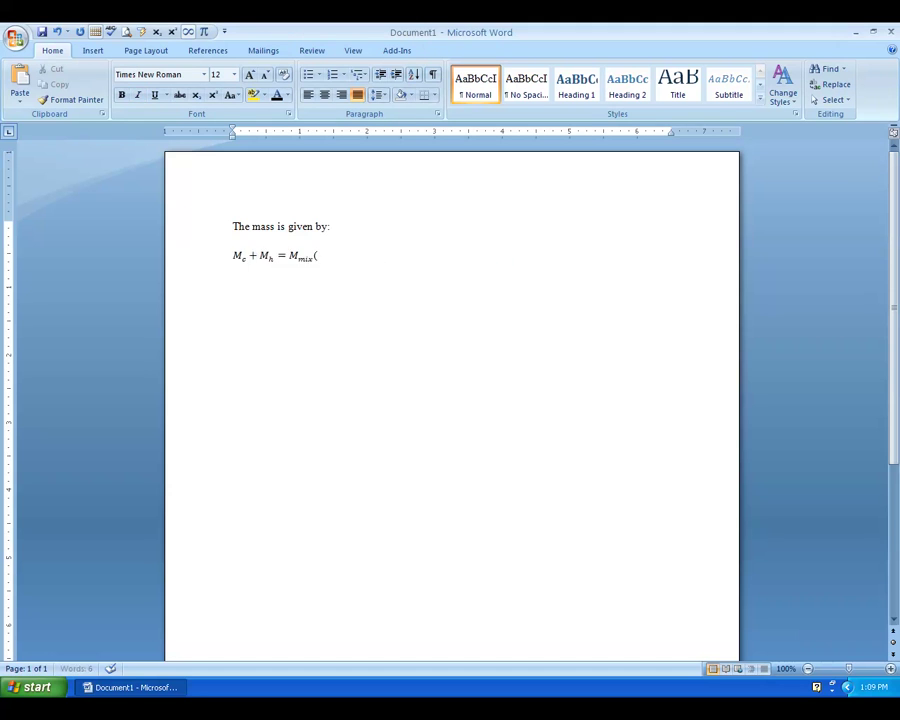
pyautogui.write('2)')
pyautogui.hotkey('ctrl', 'z')
pyautogui.write('(2')
# Hide the ruler and show it again to check its visibility setting
pyautogui.click(360, 55)
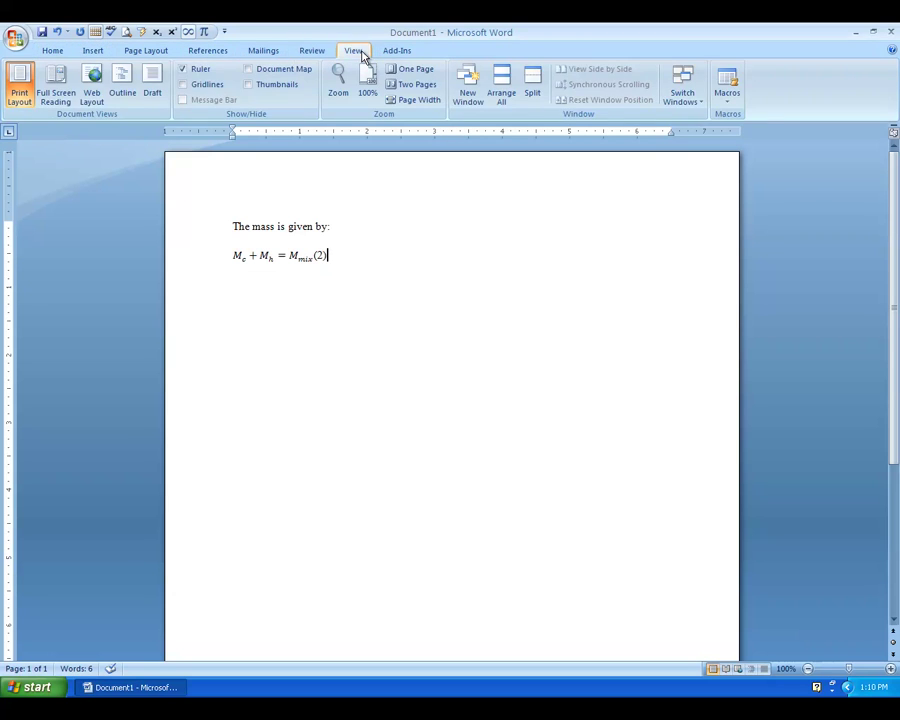
pyautogui.click(184, 69)
pyautogui.click(184, 69)
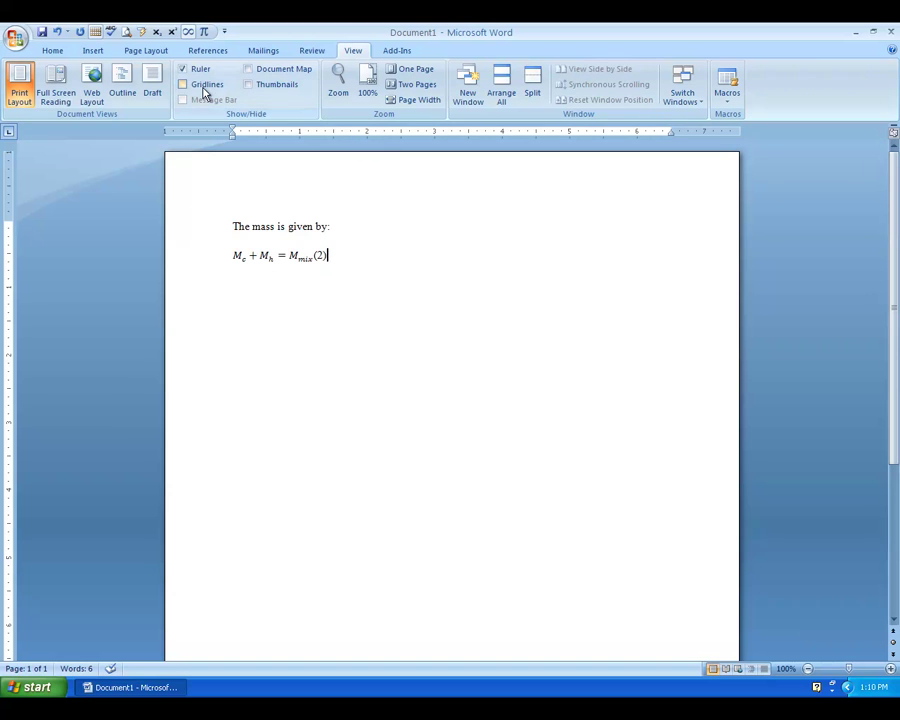
pyautogui.click(184, 69)
pyautogui.click(184, 69)
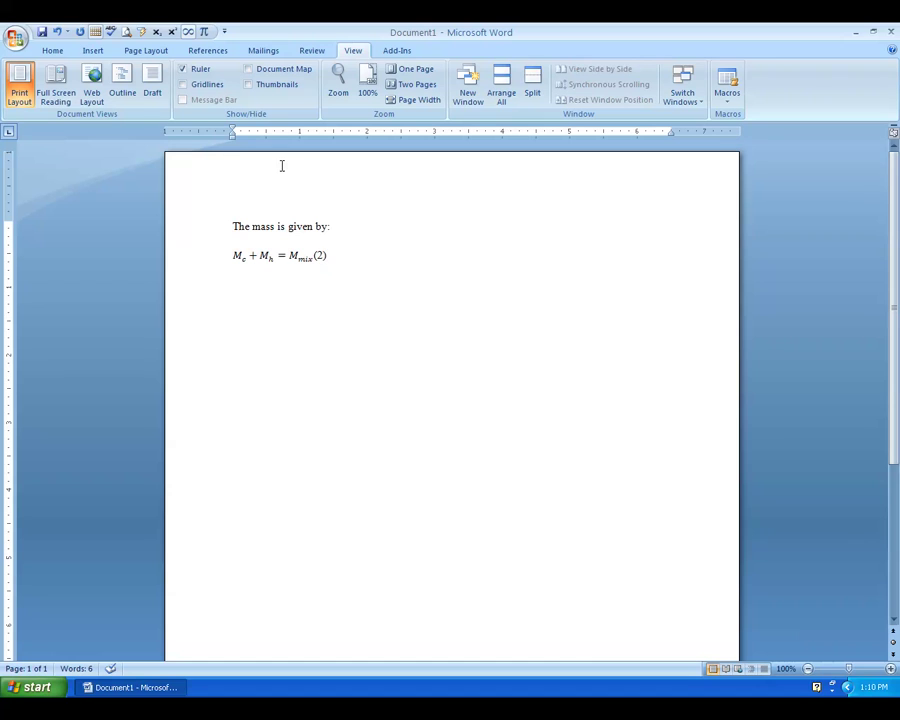
# Examine the preset page margins without changing them
pyautogui.click(140, 50)
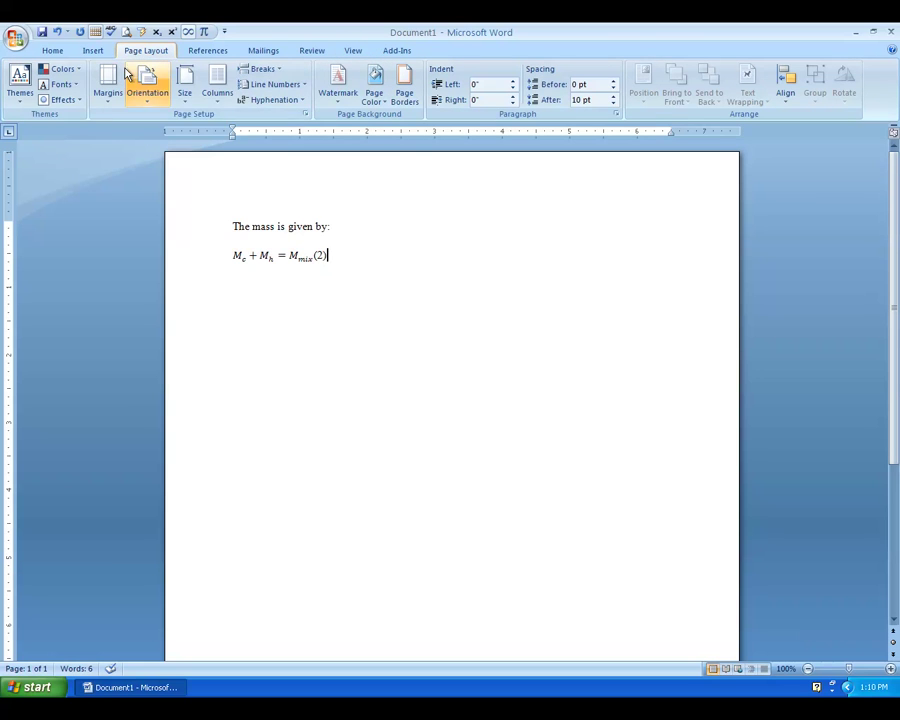
pyautogui.click(108, 85)
pyautogui.click(165, 123)
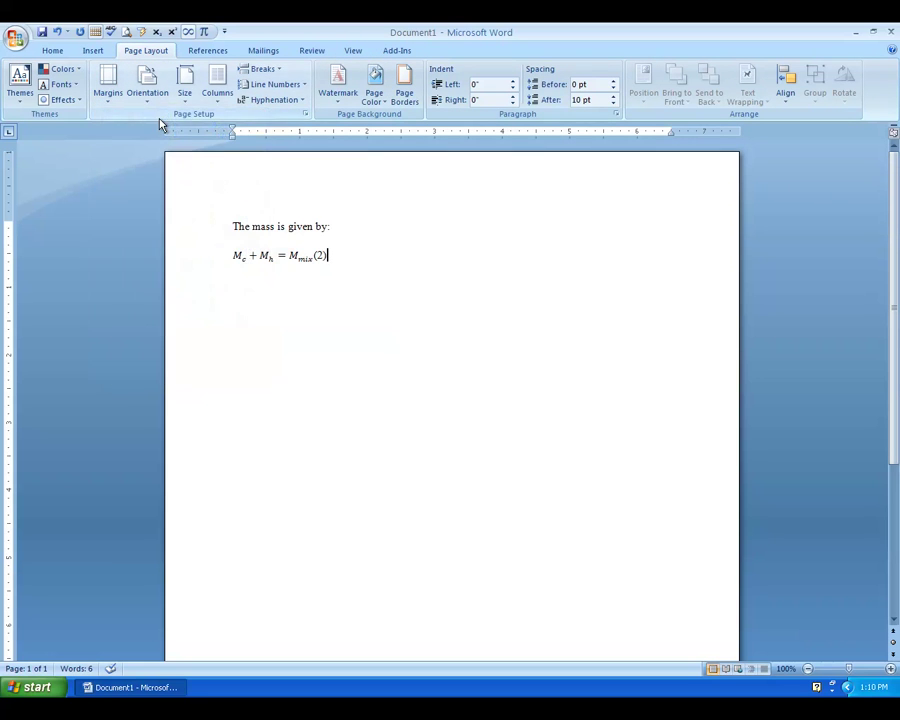
# Place two tab stops on the equation's line, at 3.25 inches and 6.5 inches
pyautogui.click(234, 257)
pyautogui.click(230, 259)
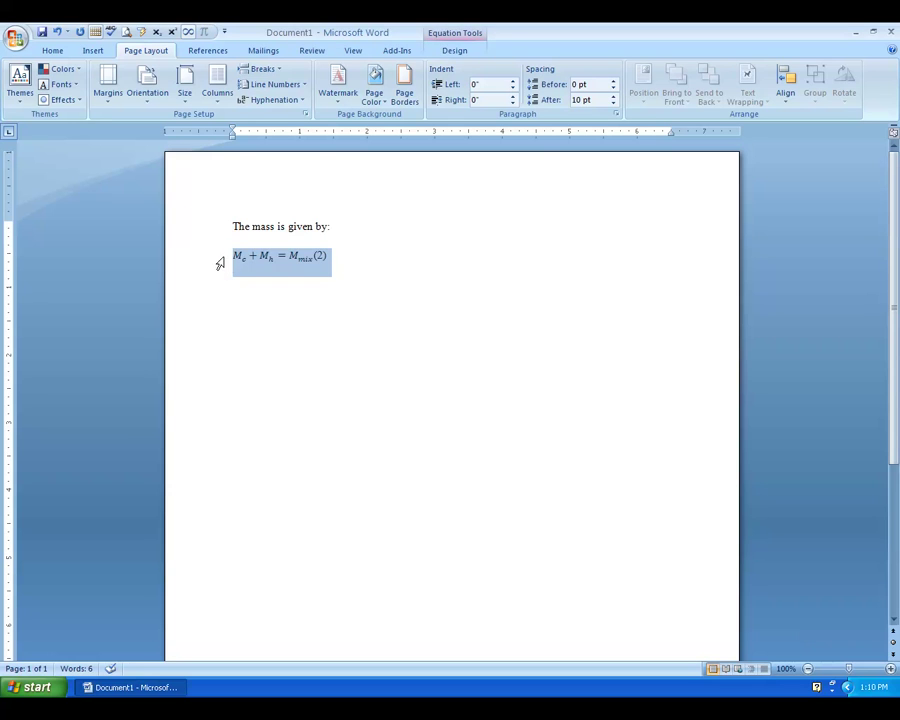
pyautogui.click(395, 251)
pyautogui.click(452, 133)
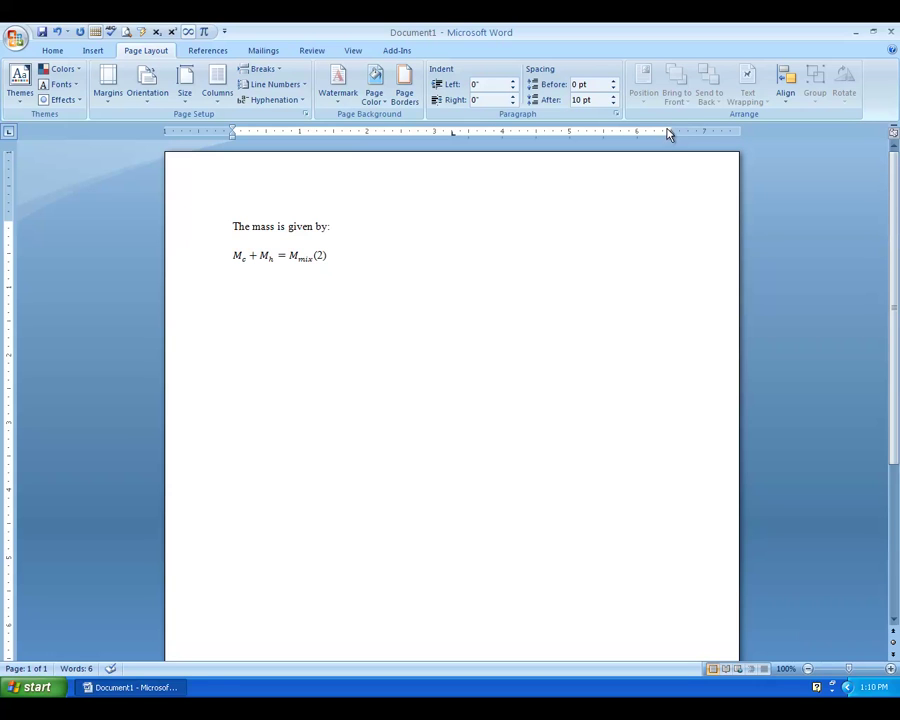
pyautogui.moveTo(669, 136); pyautogui.dragTo(670, 137)
# Set the alignment of the 3.25-inch tab stop to Center
pyautogui.doubleClick(452, 135)
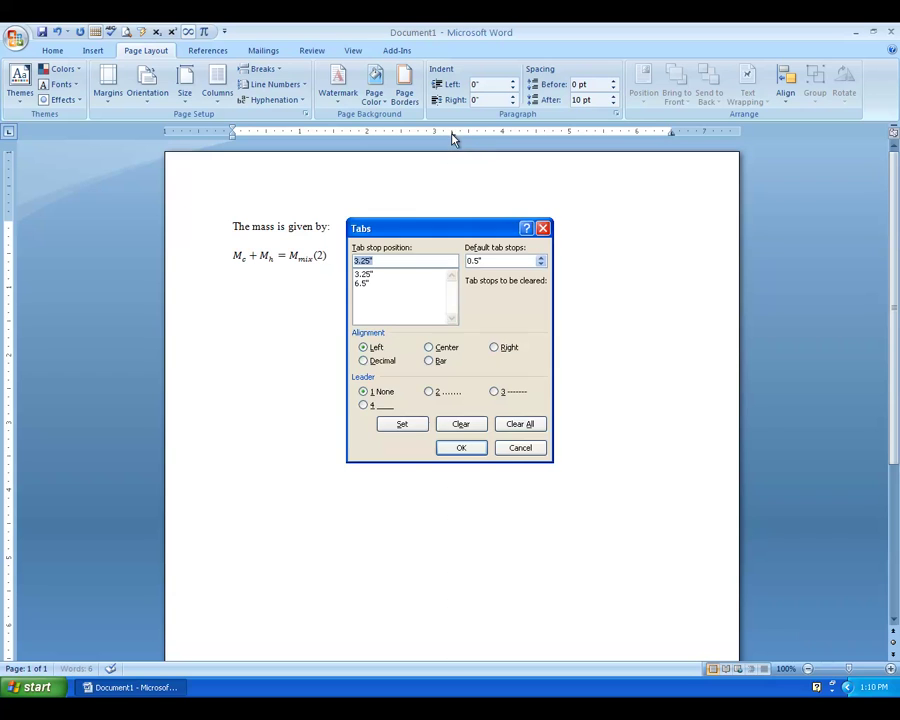
pyautogui.click(430, 348)
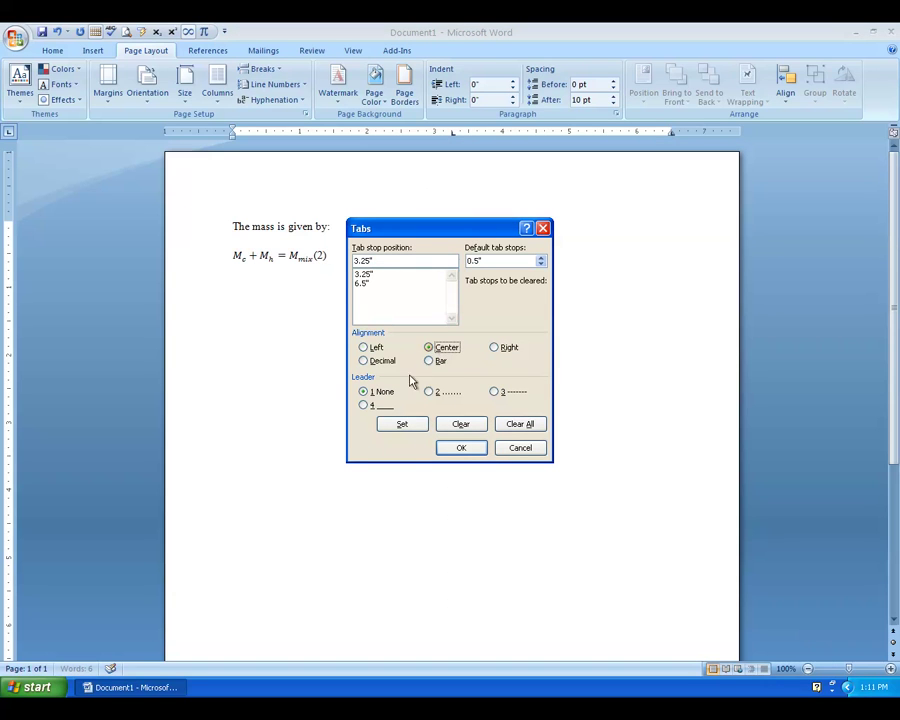
pyautogui.click(403, 424)
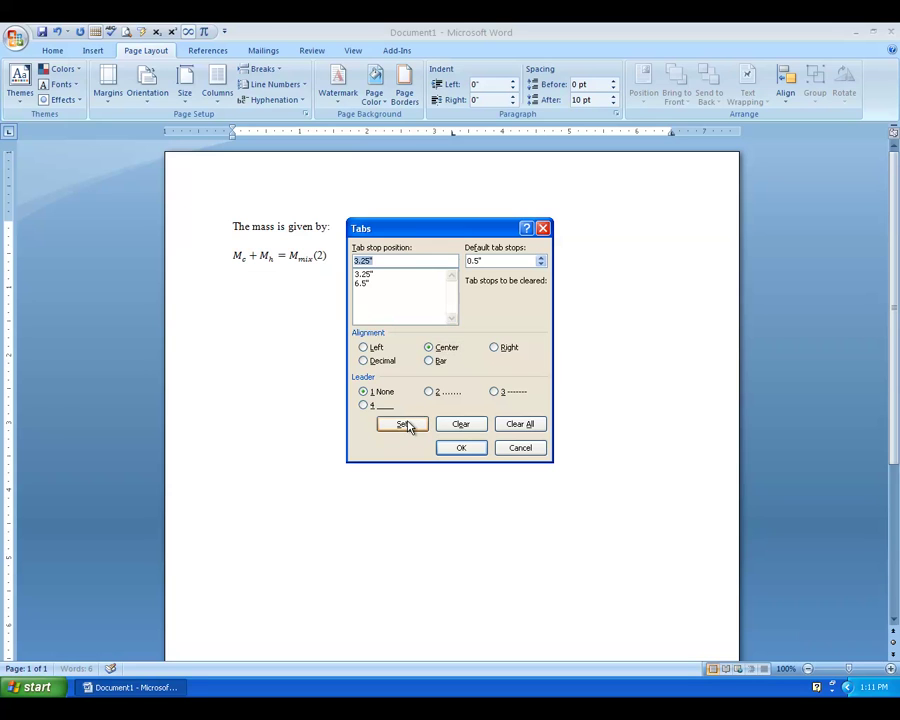
pyautogui.click(455, 448)
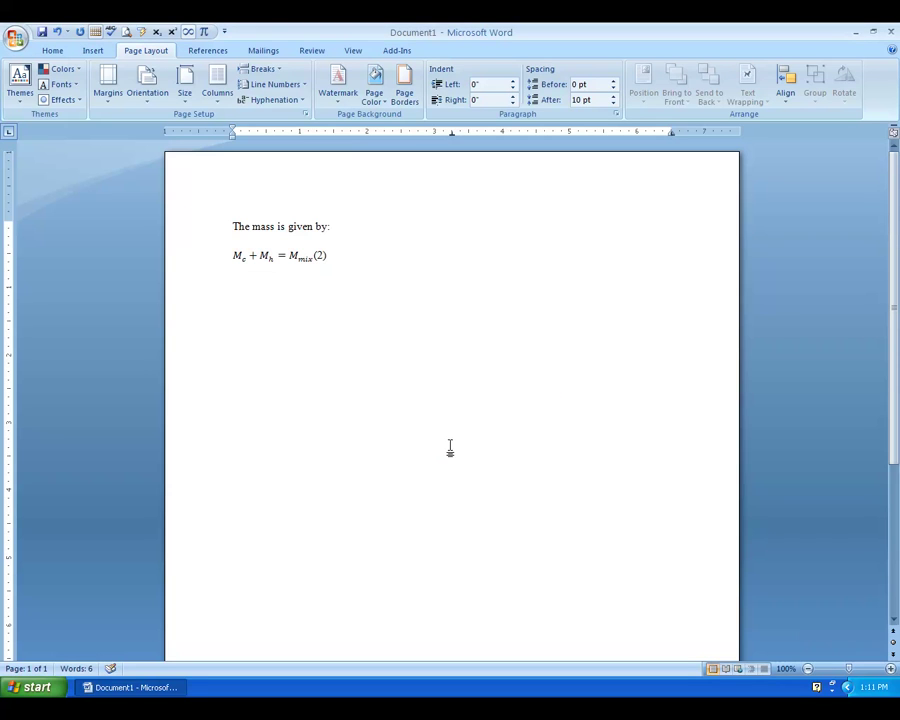
# Insert a tab before the equation to move it to the centered tab stop
pyautogui.click(231, 257)
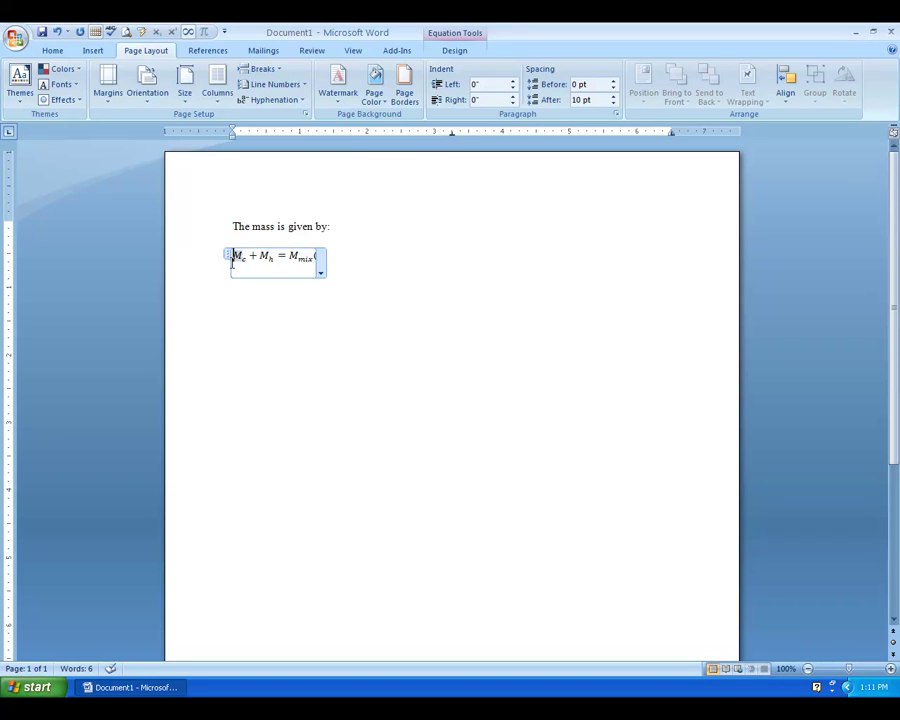
pyautogui.press('Left')
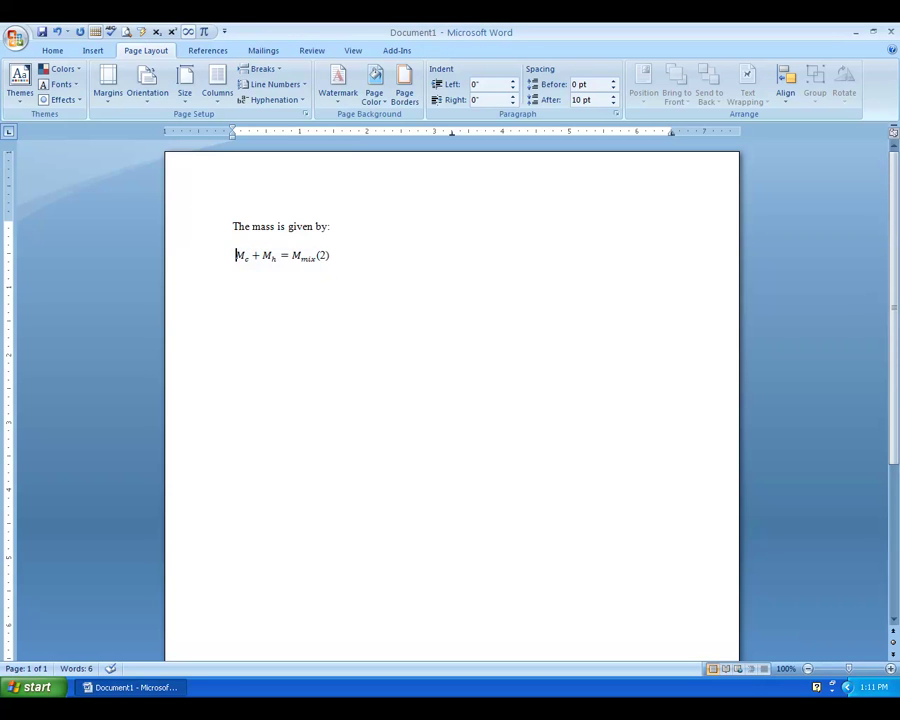
pyautogui.press('Tab')
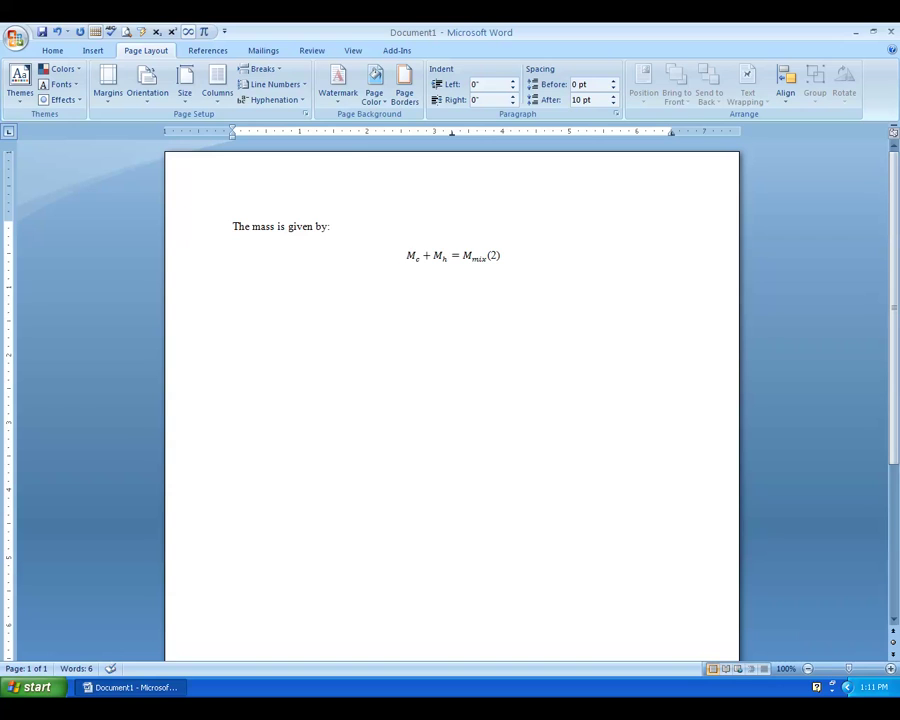
pyautogui.press('Left')
pyautogui.press('Left')
pyautogui.press('Right')
pyautogui.press('Right')
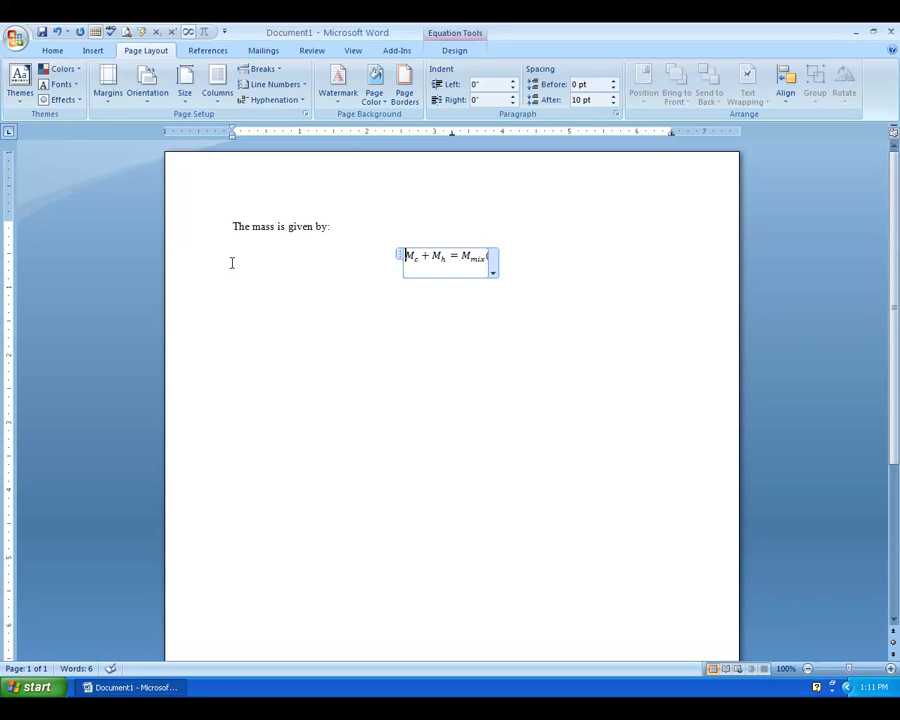
# Insert a tab between the equation and its number (2) to move the number to the 6.5-inch tab stop
pyautogui.click(611, 253)
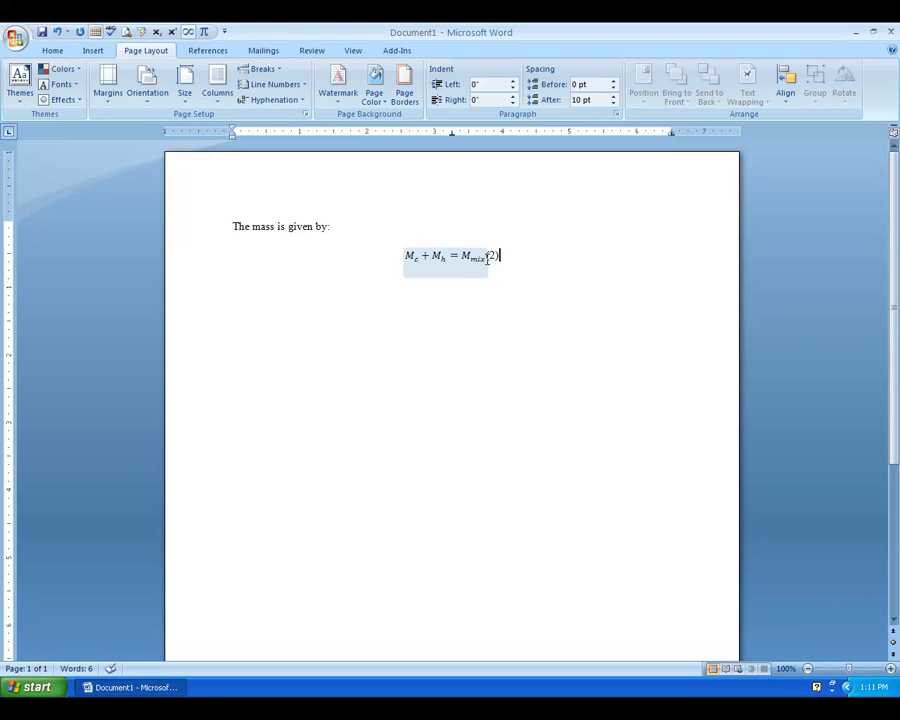
pyautogui.click(489, 258)
pyautogui.click(527, 261)
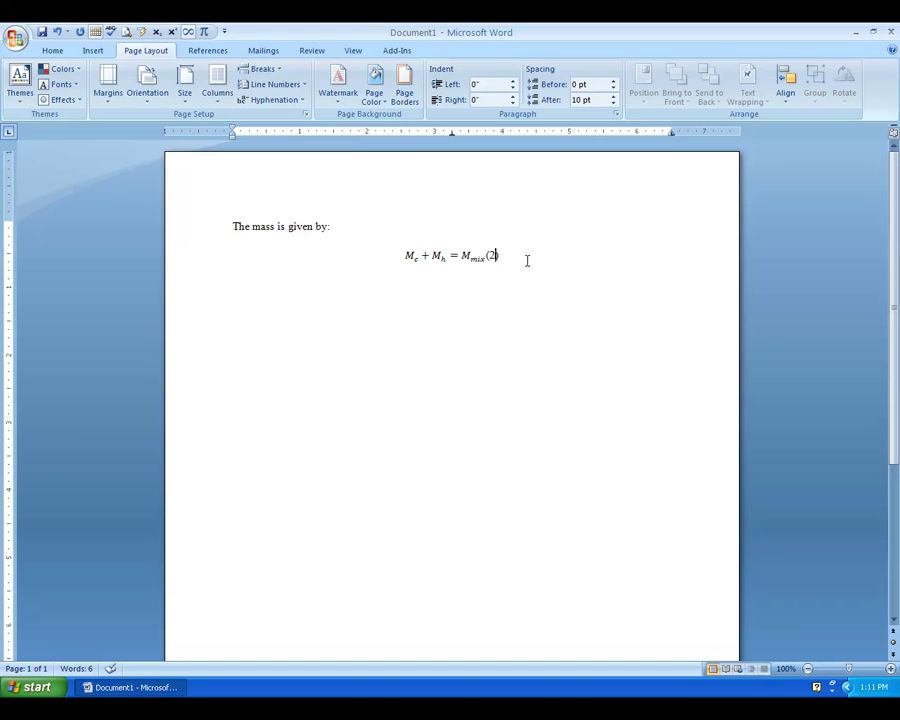
pyautogui.press('Tab')
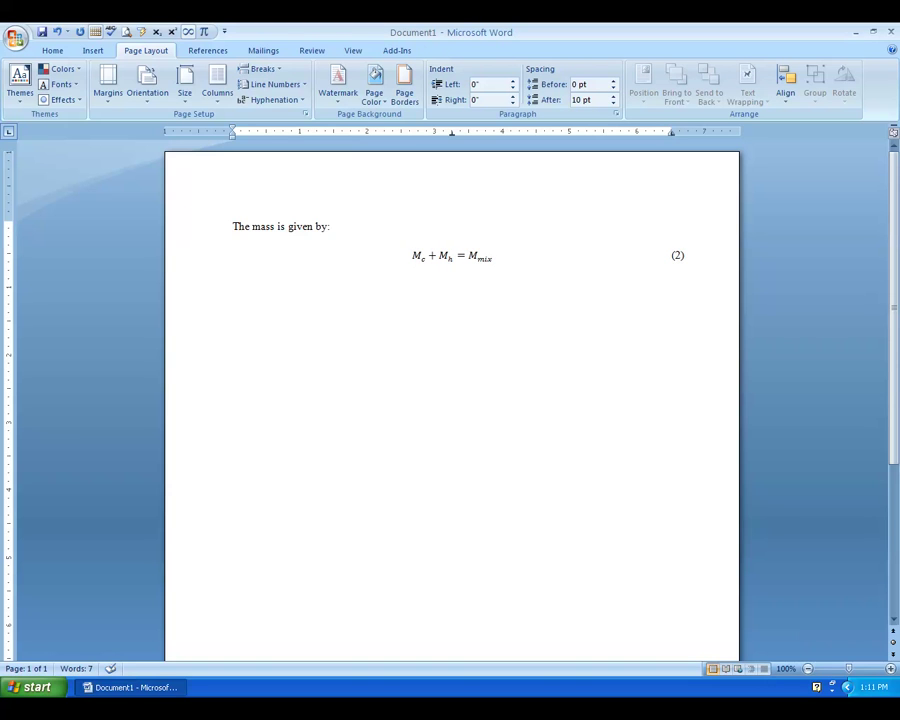
# Set the alignment of the 6.5-inch tab stop to Right
pyautogui.doubleClick(672, 134)
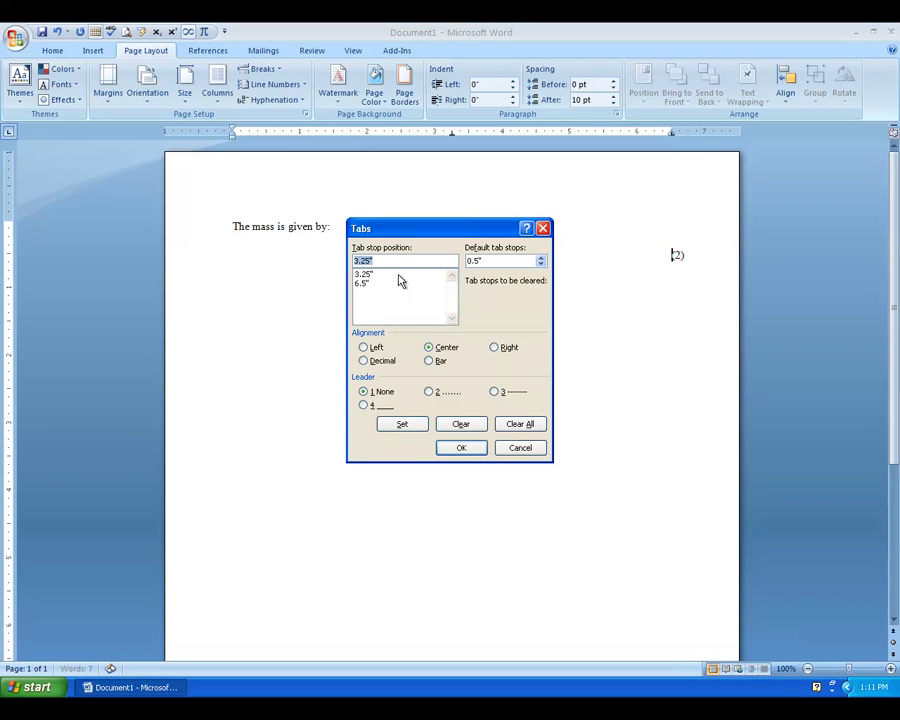
pyautogui.click(363, 283)
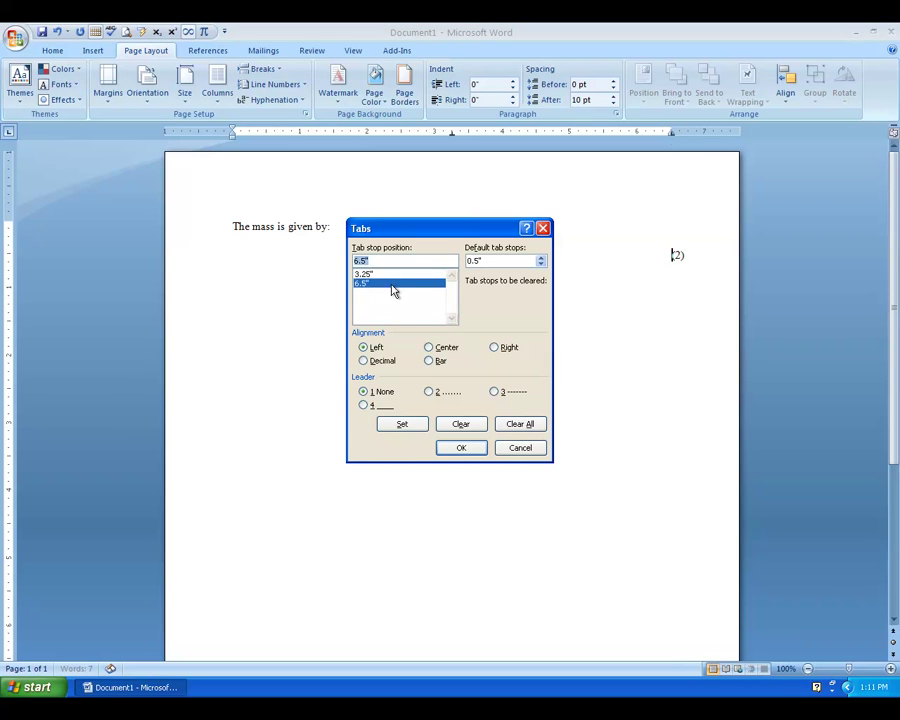
pyautogui.click(494, 347)
pyautogui.click(462, 449)
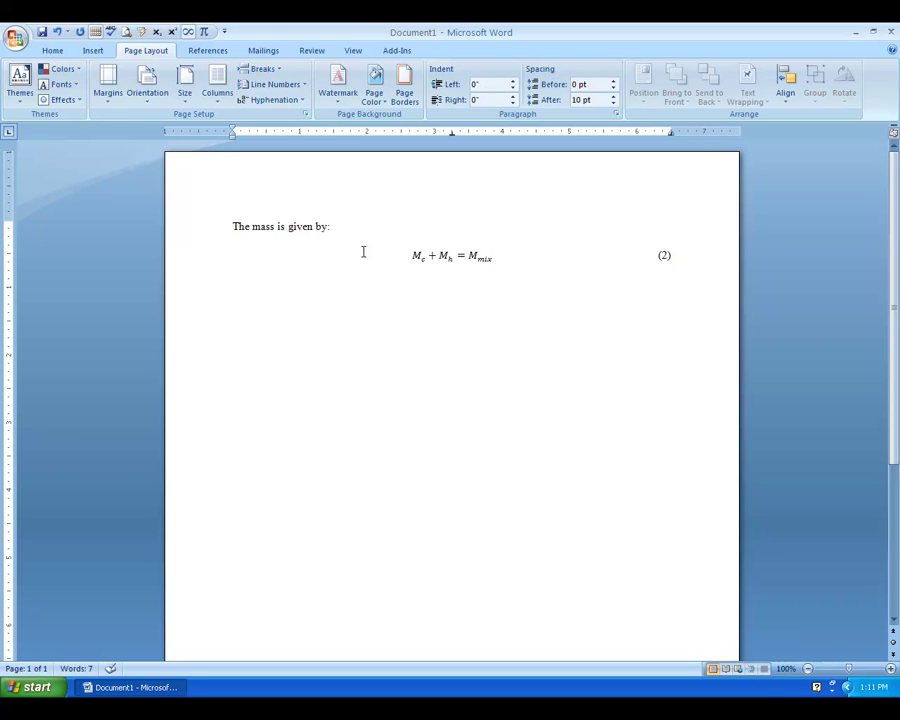
# Create a new paragraph style named Equation from the formatting of the numbered equation line
pyautogui.click(49, 51)
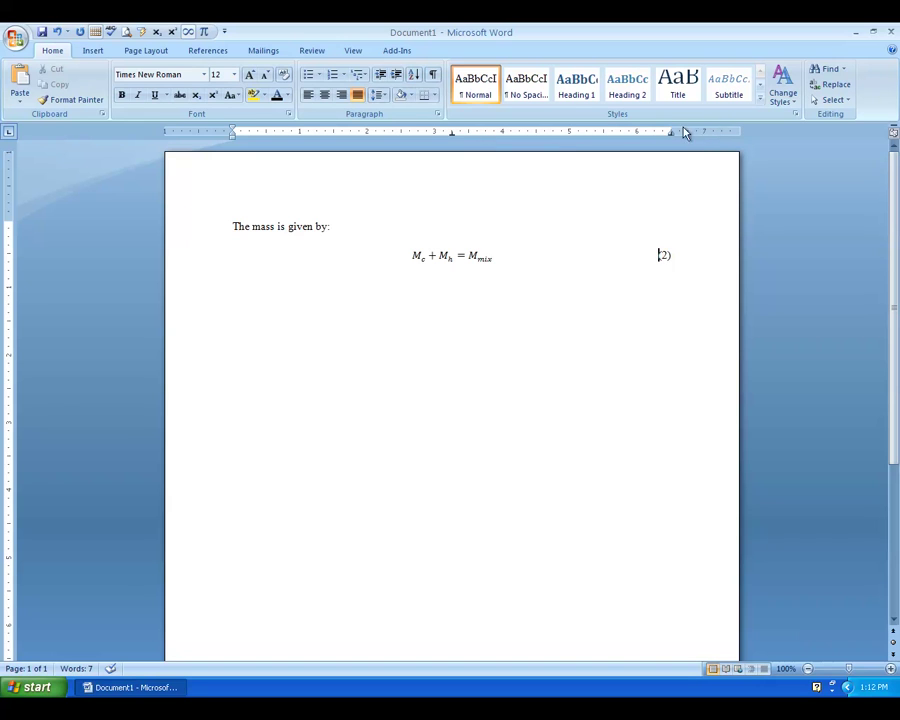
pyautogui.click(795, 114)
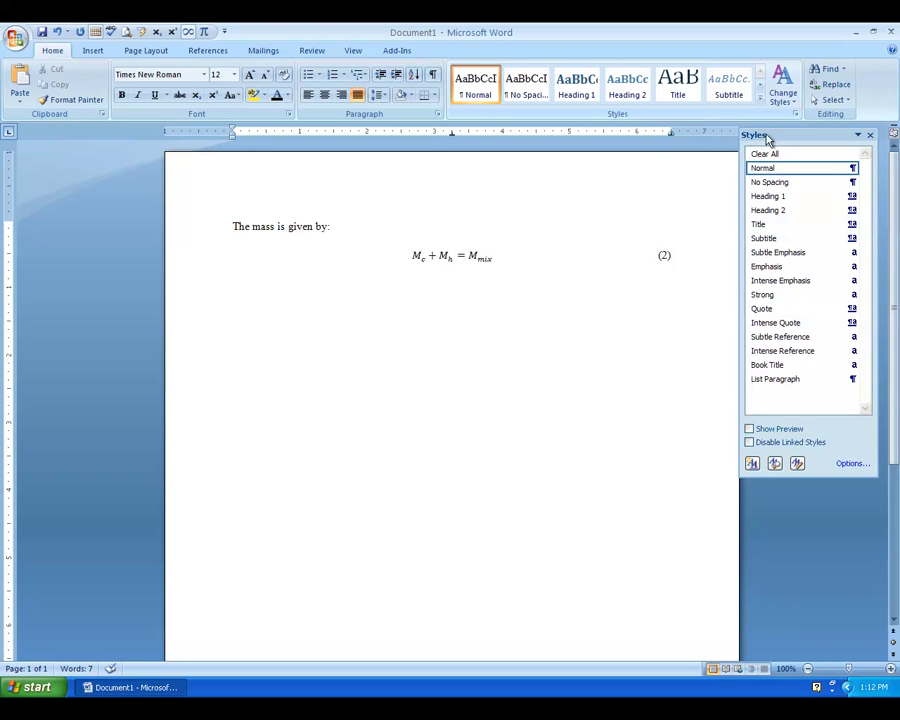
pyautogui.click(754, 466)
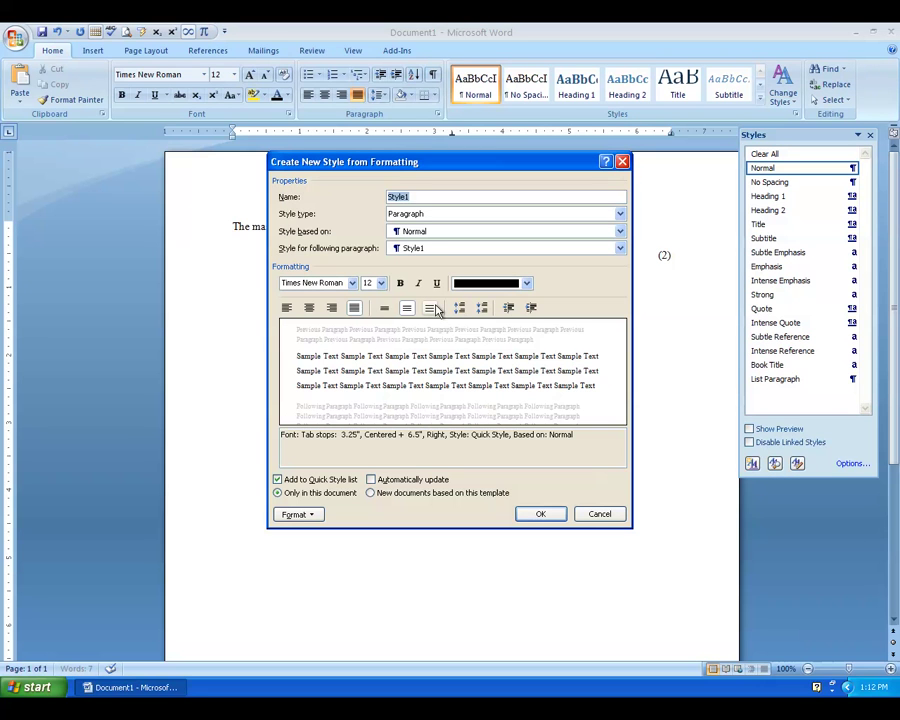
pyautogui.write('Equation')
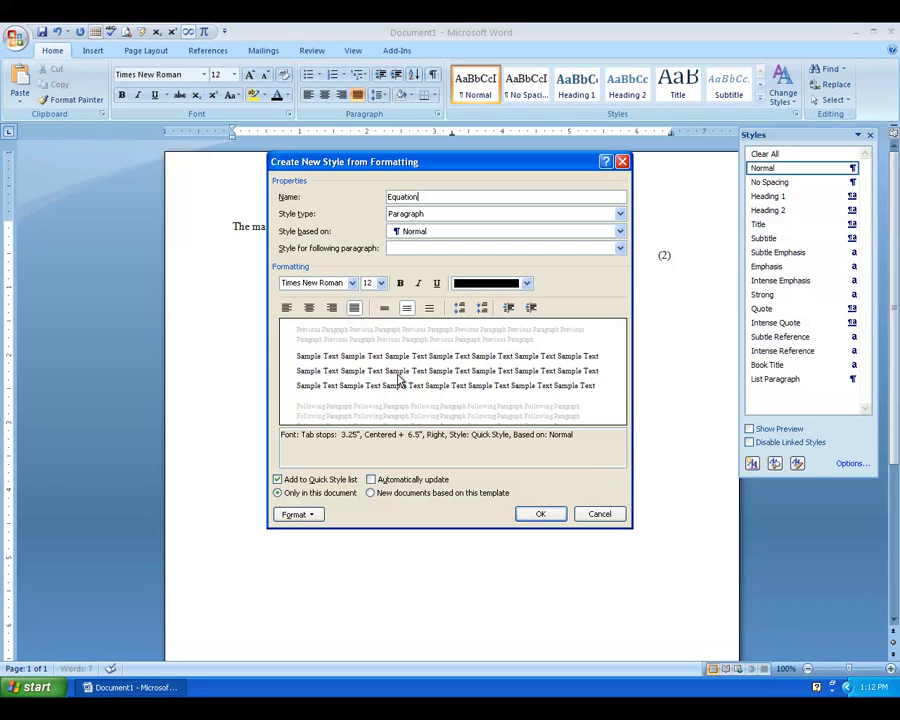
pyautogui.click(530, 514)
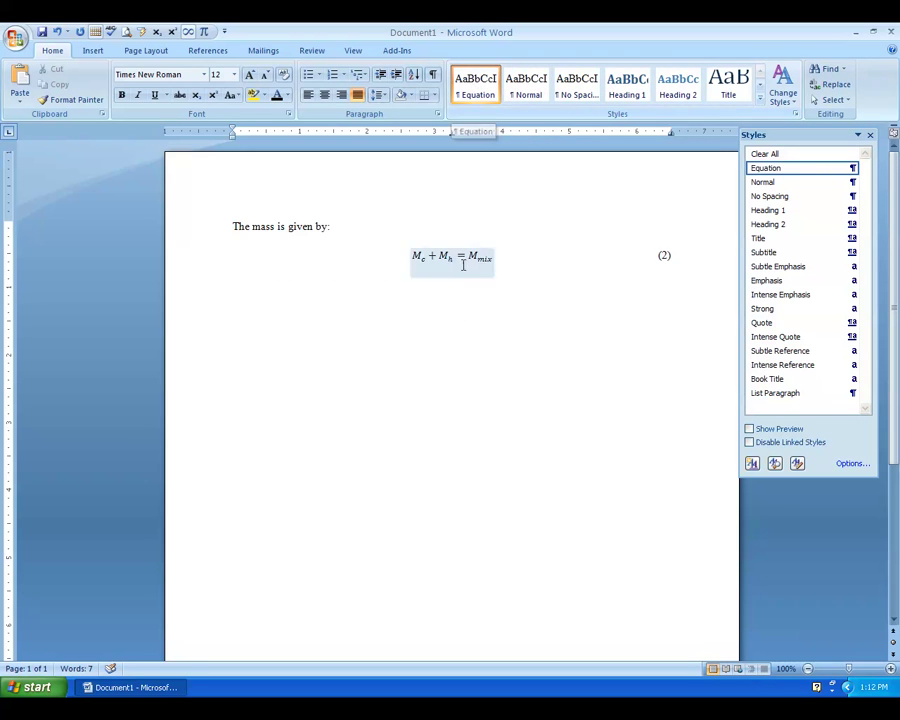
# Start a new paragraph below the equation in Normal style and enter "Where m is mass flow rate." followed by a new line
pyautogui.click(690, 266)
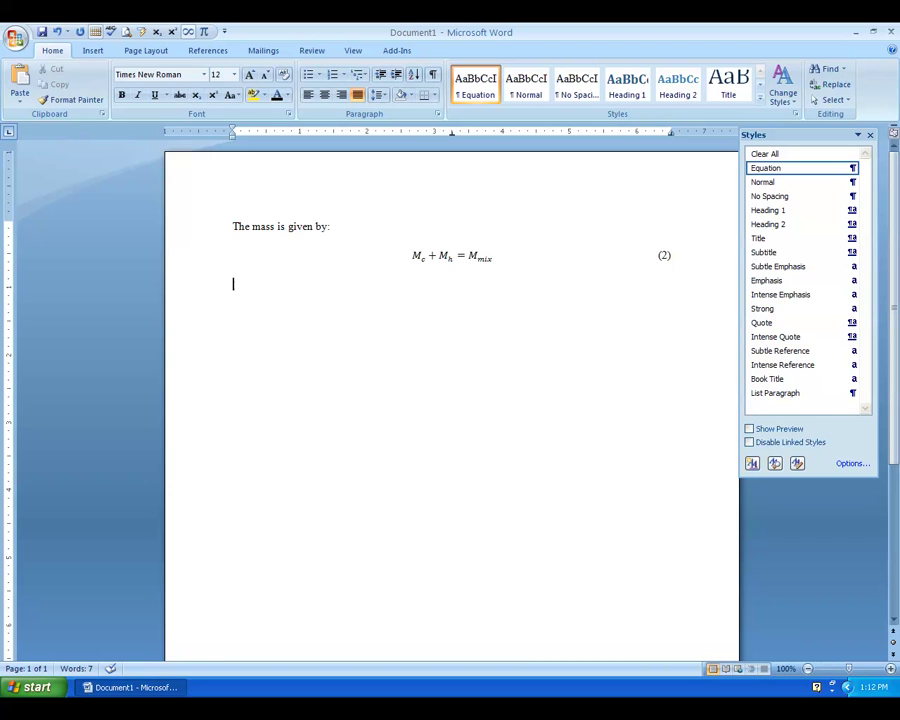
pyautogui.press('Return')
pyautogui.click(528, 88)
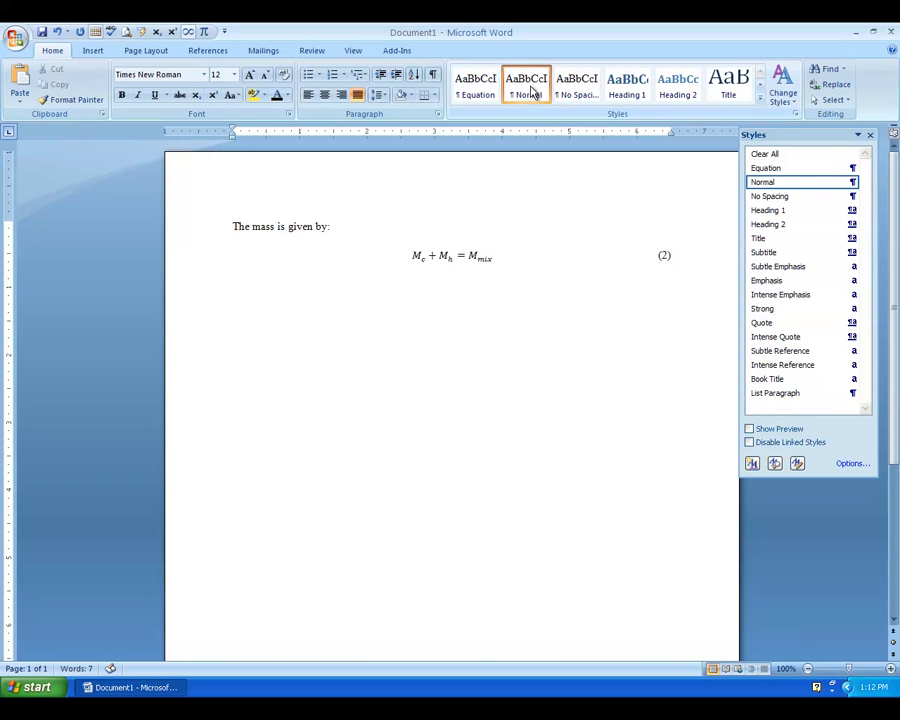
pyautogui.write('wh')
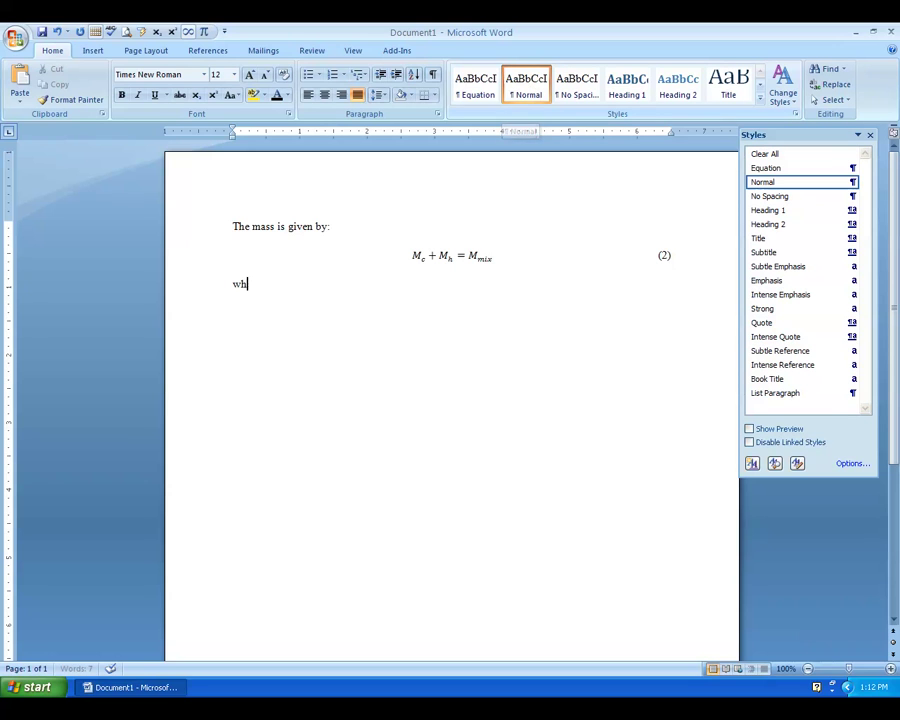
pyautogui.write('ere m is m')
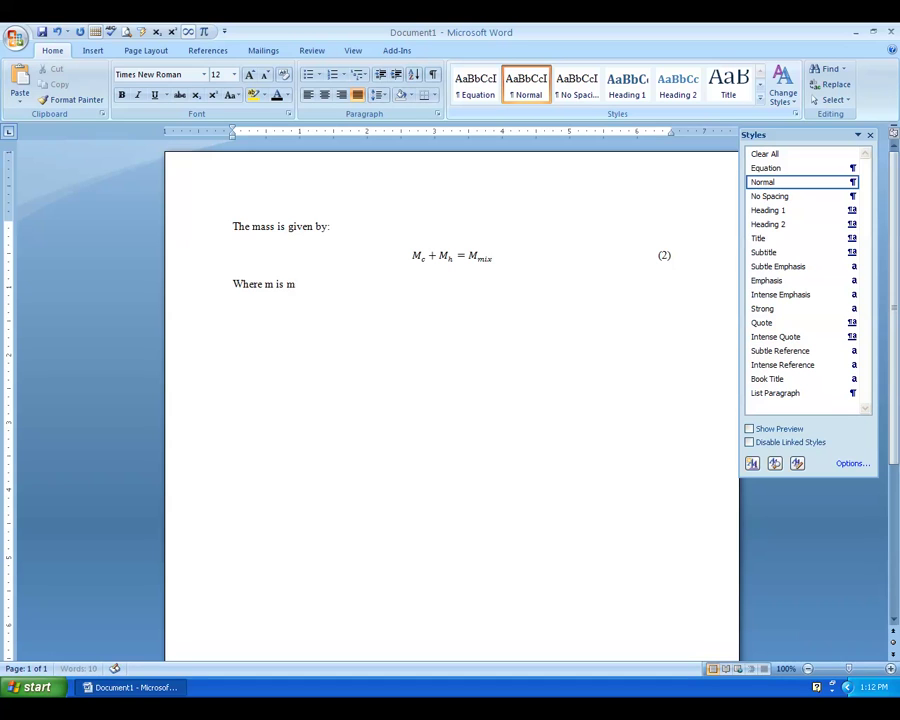
pyautogui.write('ass flow rate.')
pyautogui.press('Return')
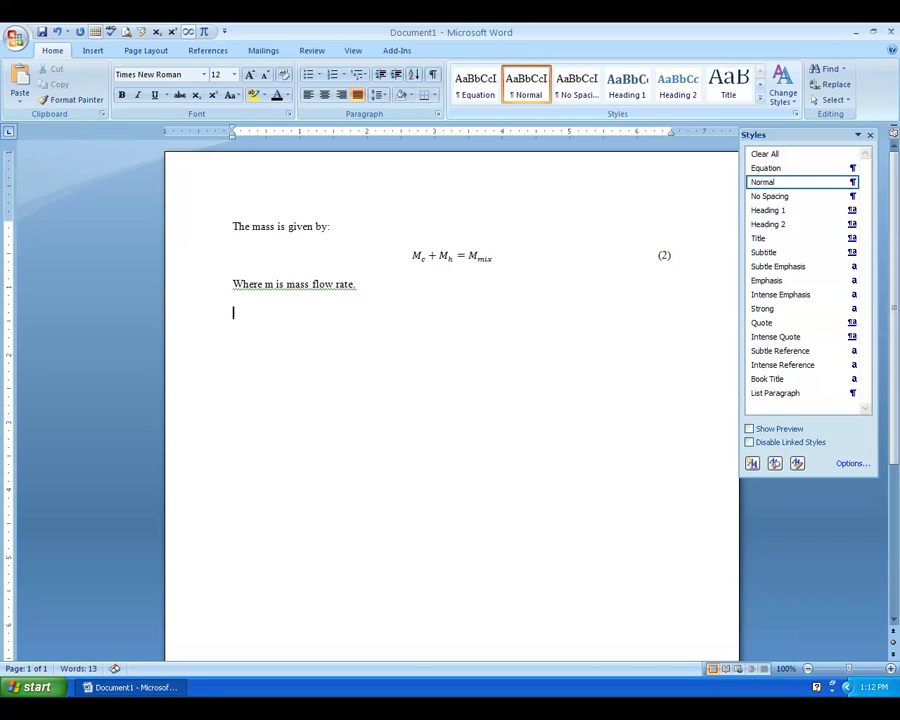
# Apply the Equation style to the empty last line and insert the equation m1 = m2 there
pyautogui.click(480, 93)
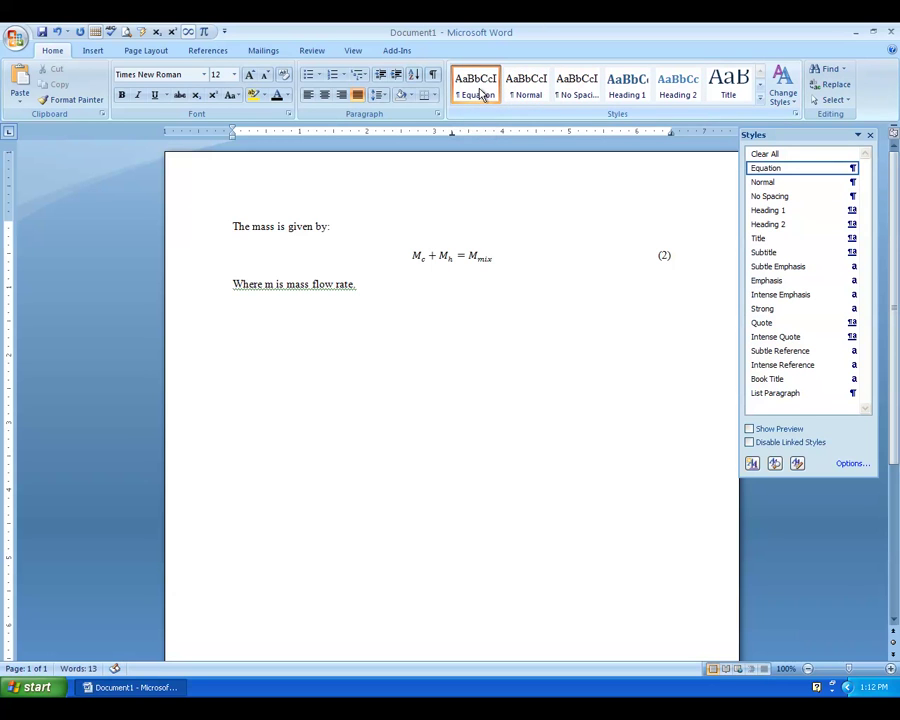
pyautogui.click(204, 31)
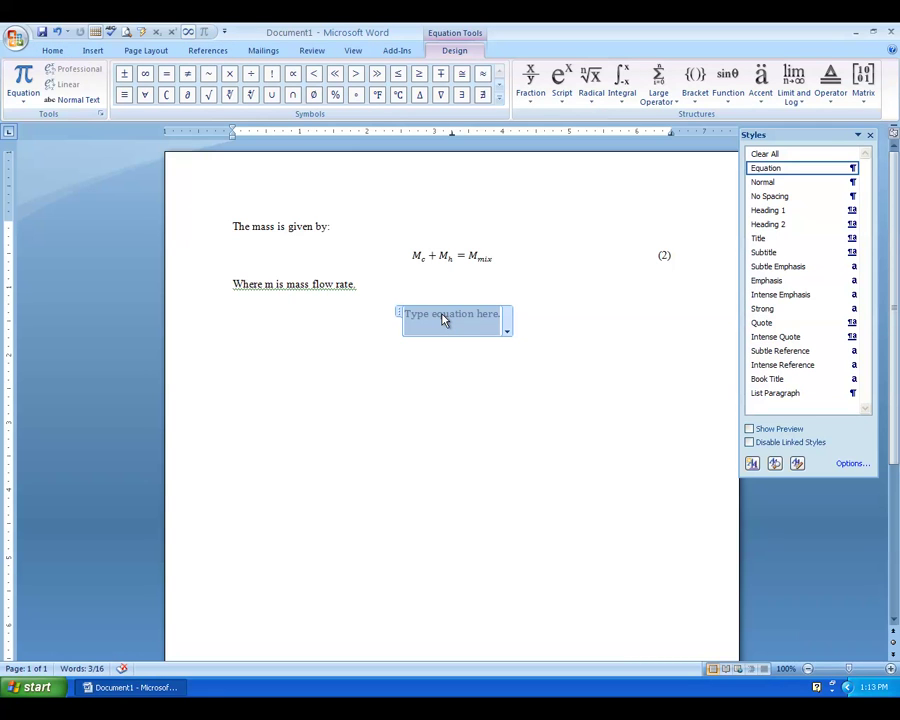
pyautogui.write('m')
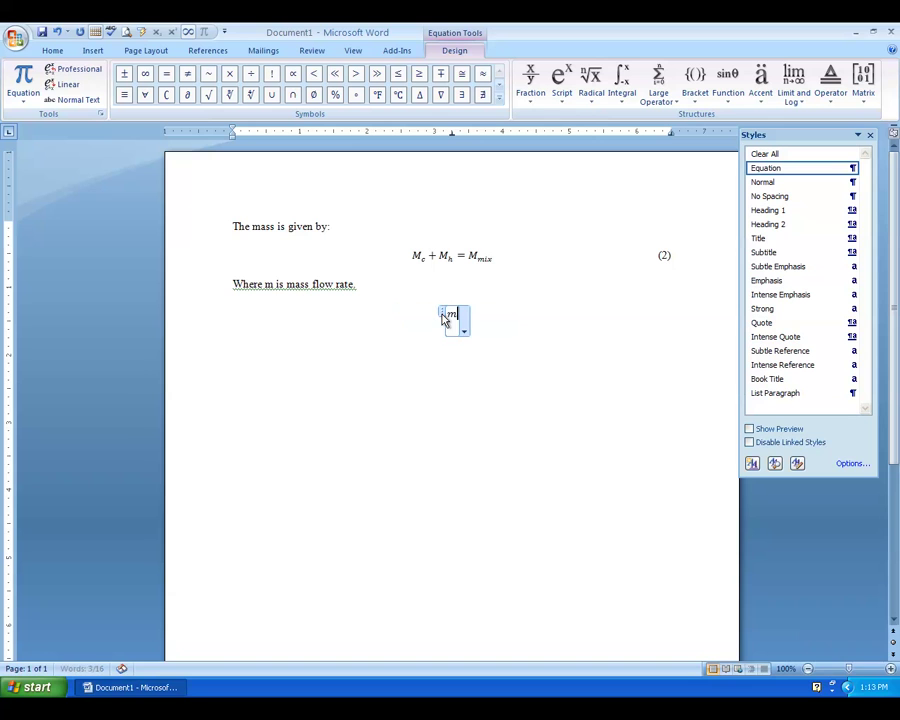
pyautogui.write('1 = m2')
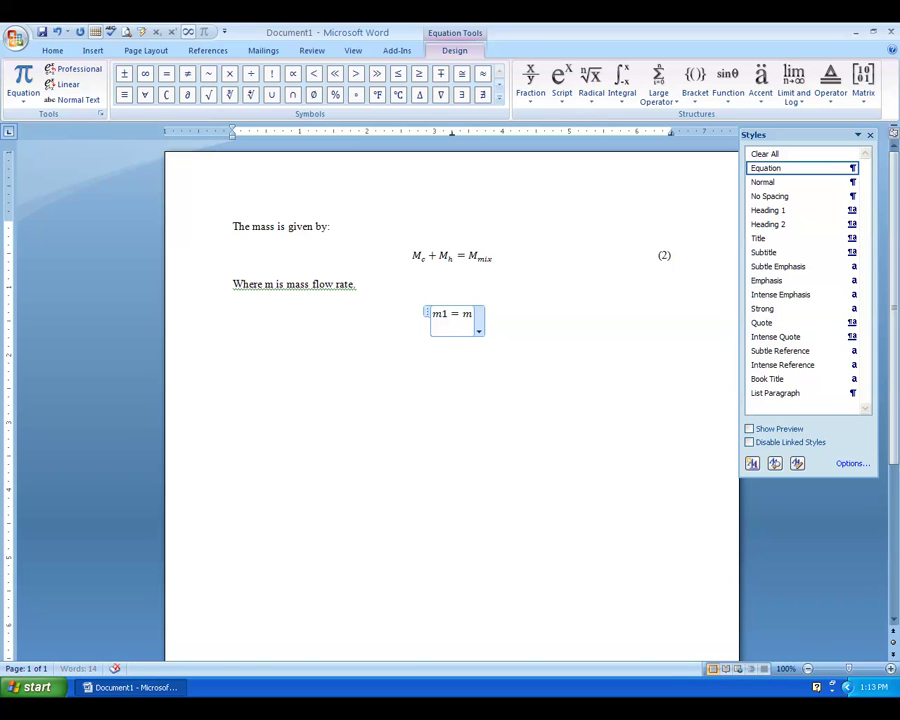
pyautogui.click(501, 322)
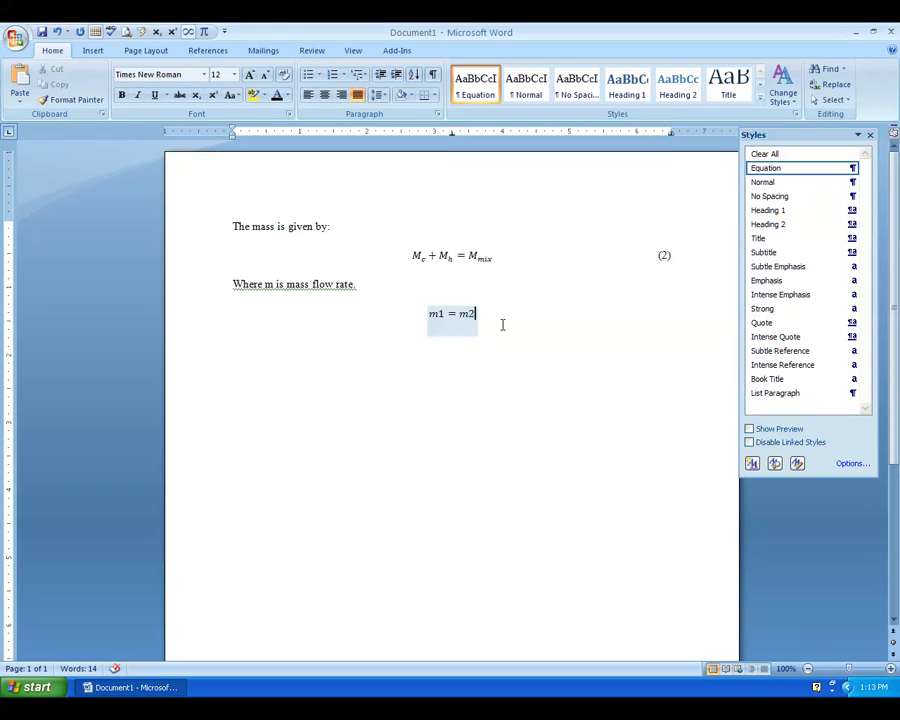
# Add the number (2) after the m1 = m2 equation and separate the two with a tab
pyautogui.write('(')
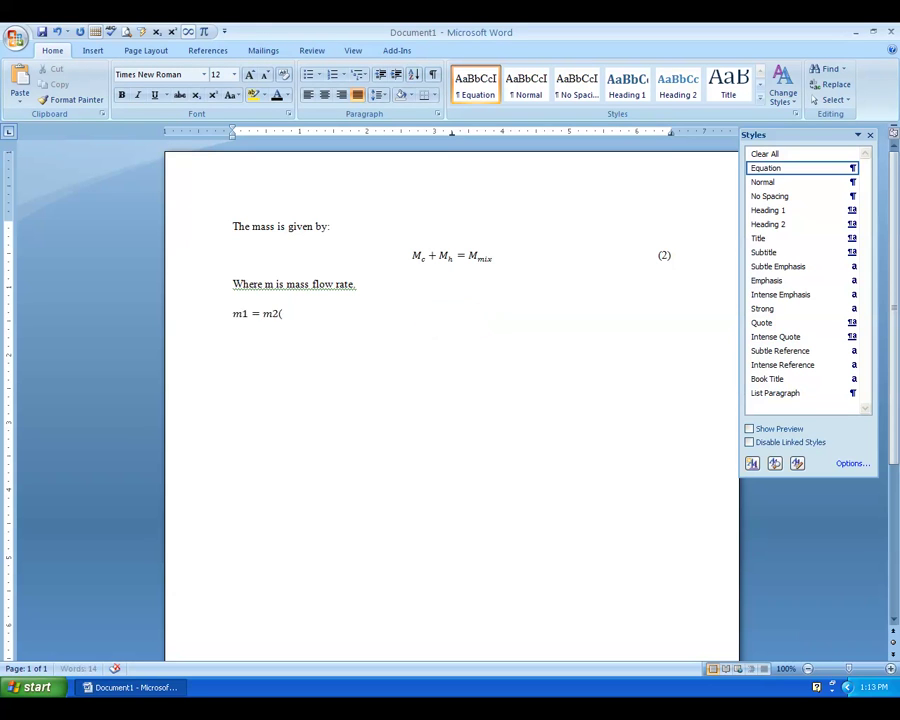
pyautogui.write('2)')
pyautogui.press('Left')
pyautogui.press('Left')
pyautogui.press('Left')
pyautogui.press('Tab')
# Insert a tab before the m1 = m2 equation to center it and right-align its number
pyautogui.press('Left')
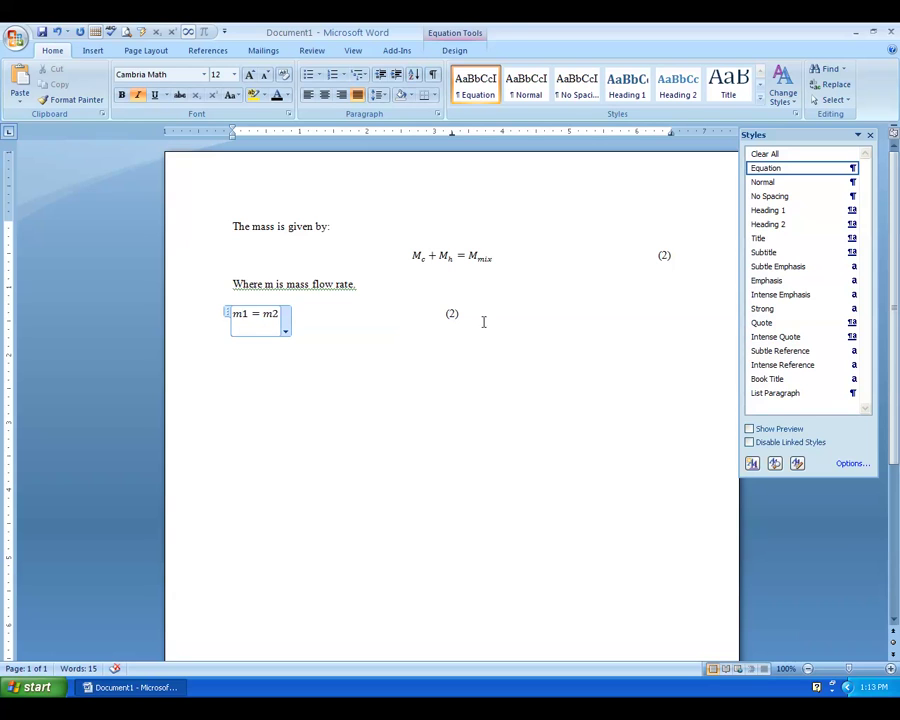
pyautogui.press('Home')
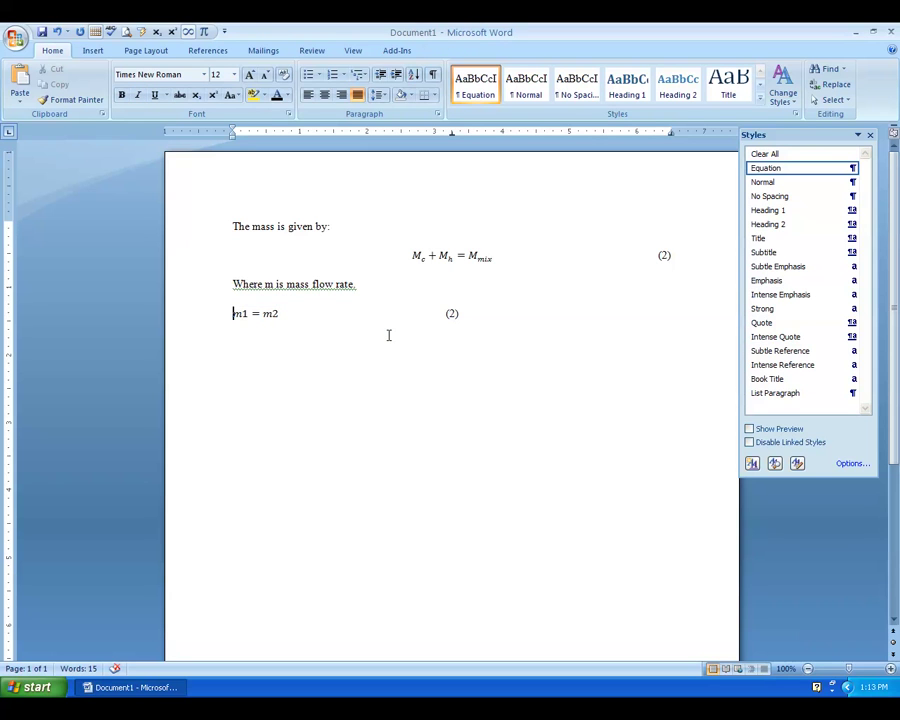
pyautogui.press('Tab')
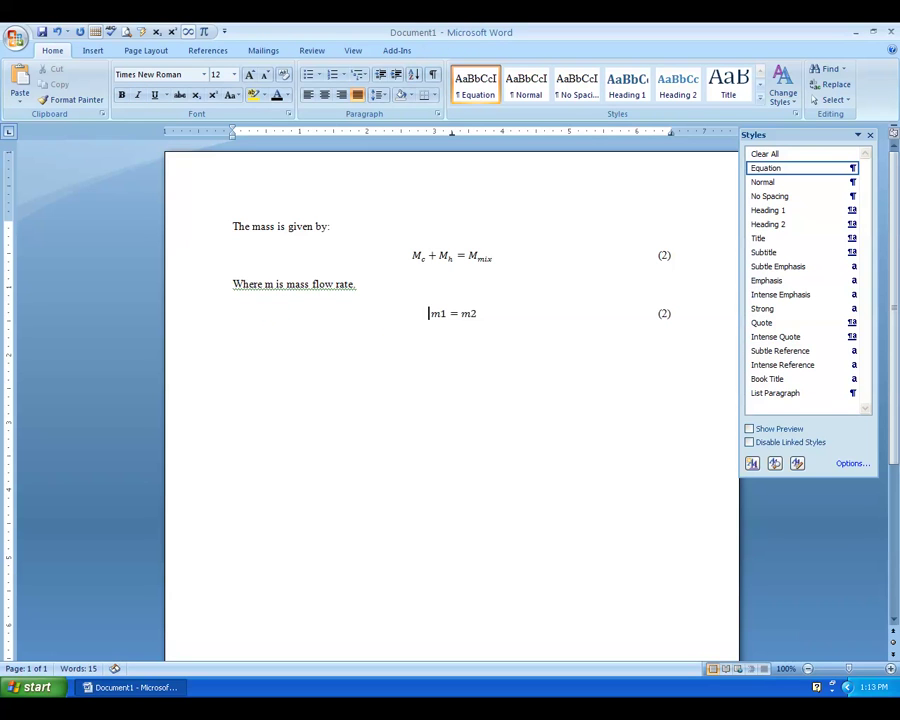
pyautogui.press('Right')
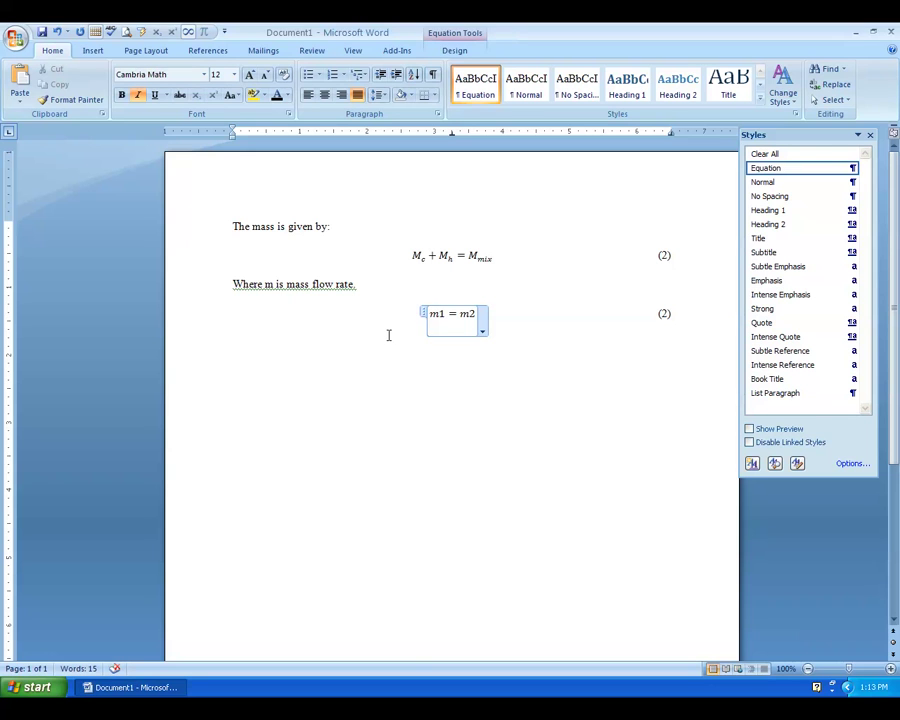
# Change the number of the first equation, the mass balance, to (1)
pyautogui.click(665, 256)
pyautogui.press('BackSpace')
pyautogui.write('1')
pyautogui.press('Down')
pyautogui.press('Down')
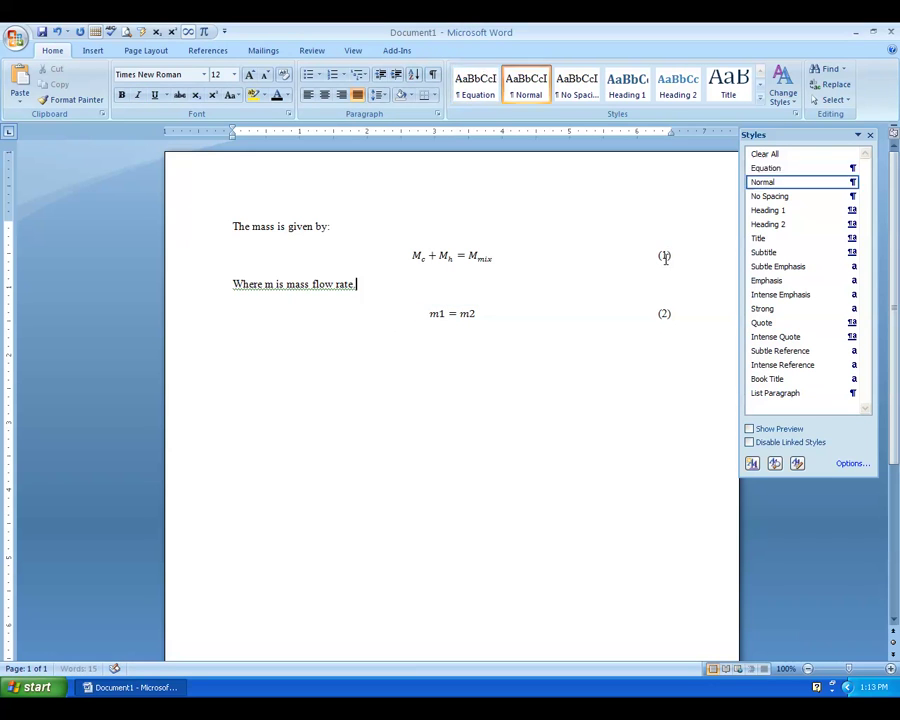
# Change the number of the m1 = m2 equation to (10)
pyautogui.press('Up')
pyautogui.press('Down')
pyautogui.press('BackSpace')
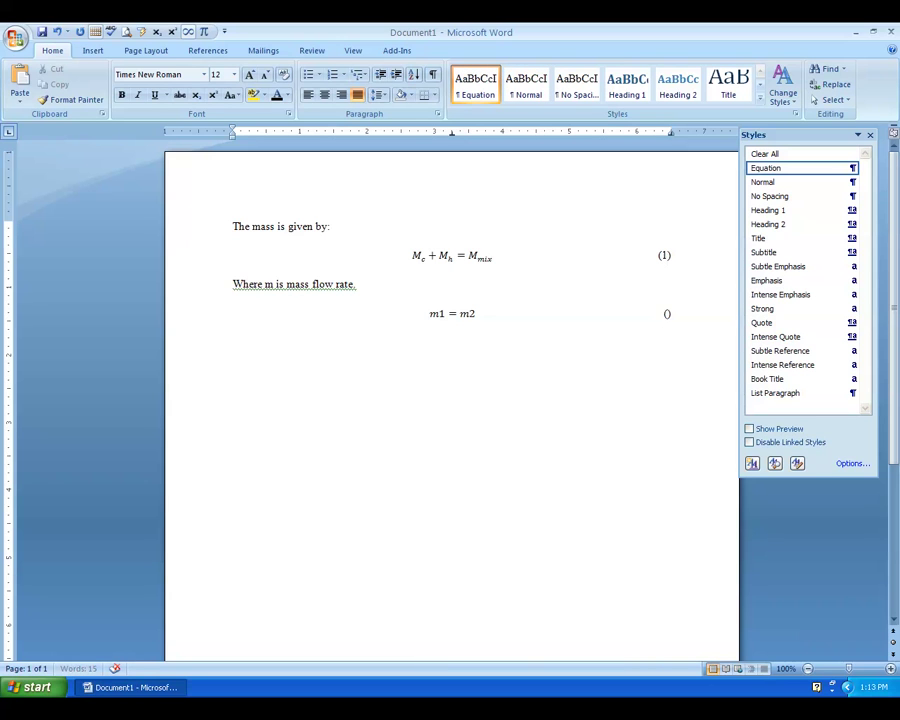
pyautogui.write('10')
# Start a new paragraph in Normal style below the second equation and enter "dsf"
pyautogui.press('Return')
pyautogui.click(525, 86)
pyautogui.write('dsf')
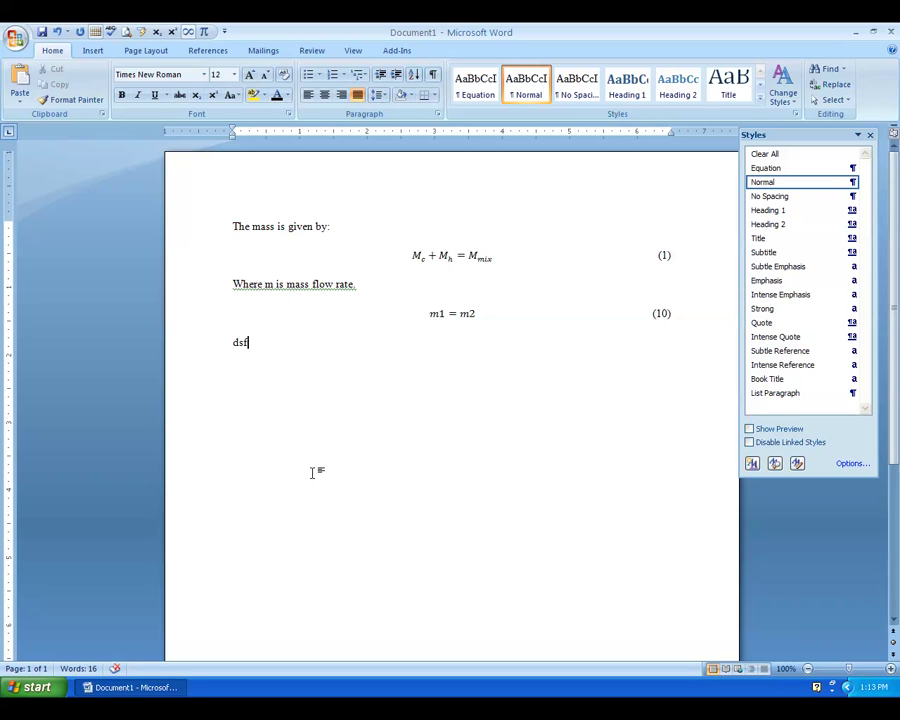